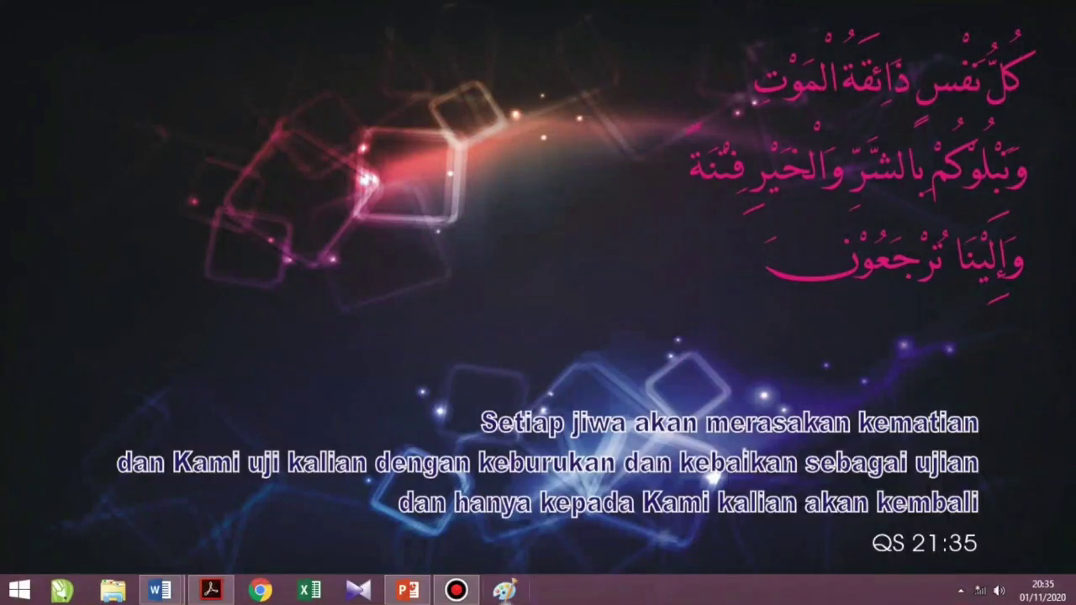
# Open Paint and turn on transparent selection for the blank canvas.
pyautogui.click(504, 591)
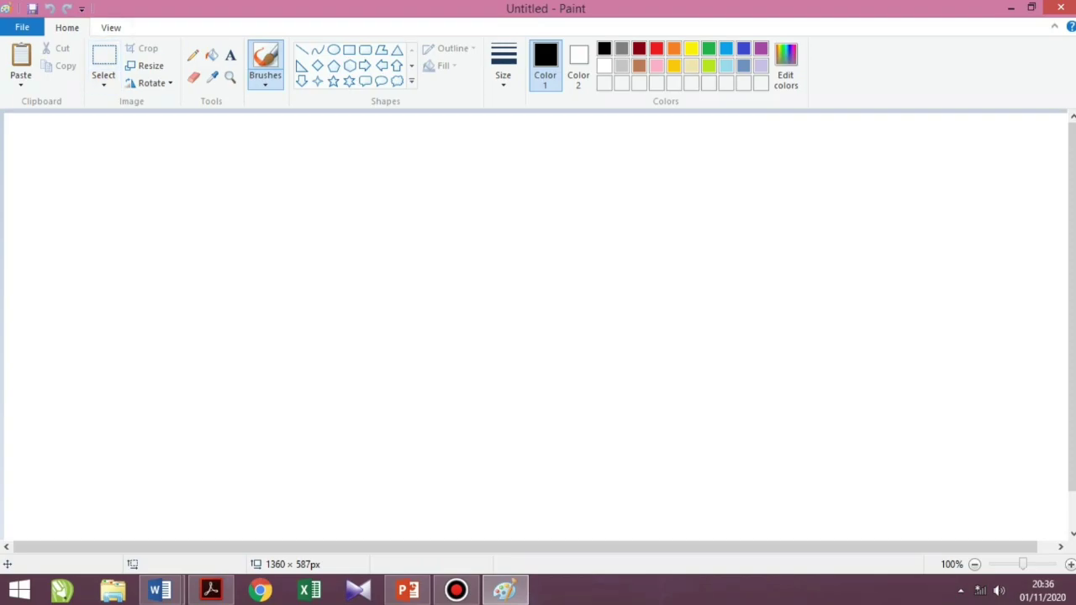
pyautogui.click(104, 81)
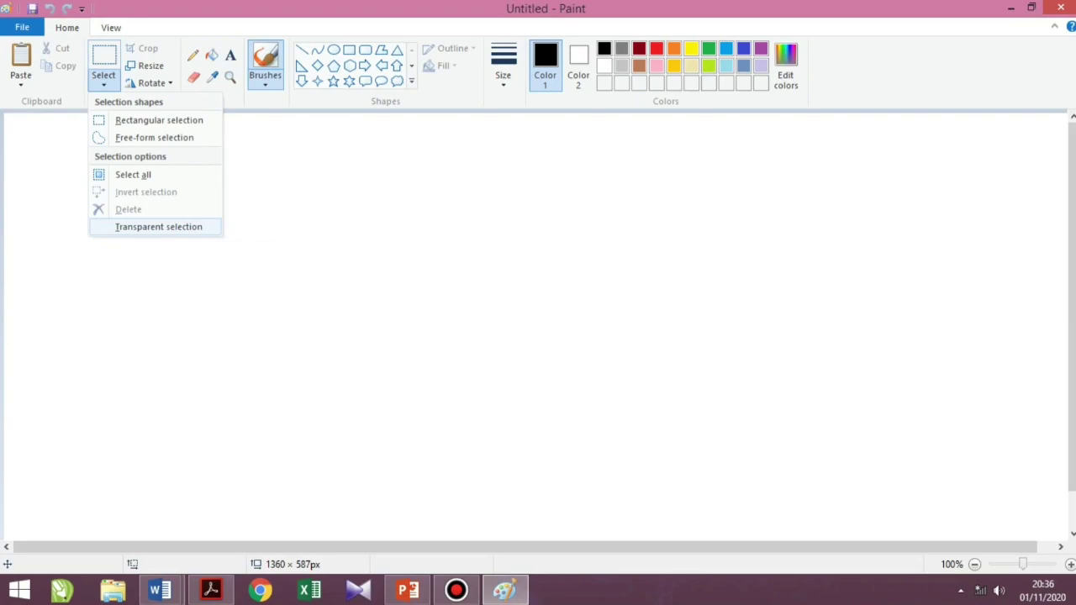
pyautogui.click(138, 227)
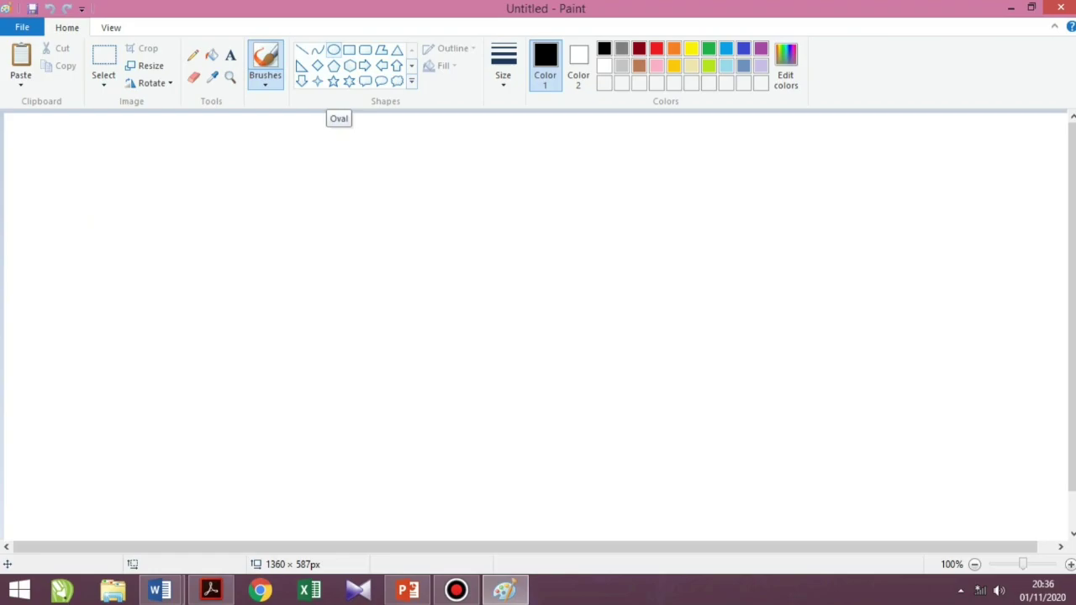
# Draw a horizontal oval body about 345 × 123 px and a circular head about 123 × 117 px overlapping the oval's left end.
pyautogui.click(334, 49)
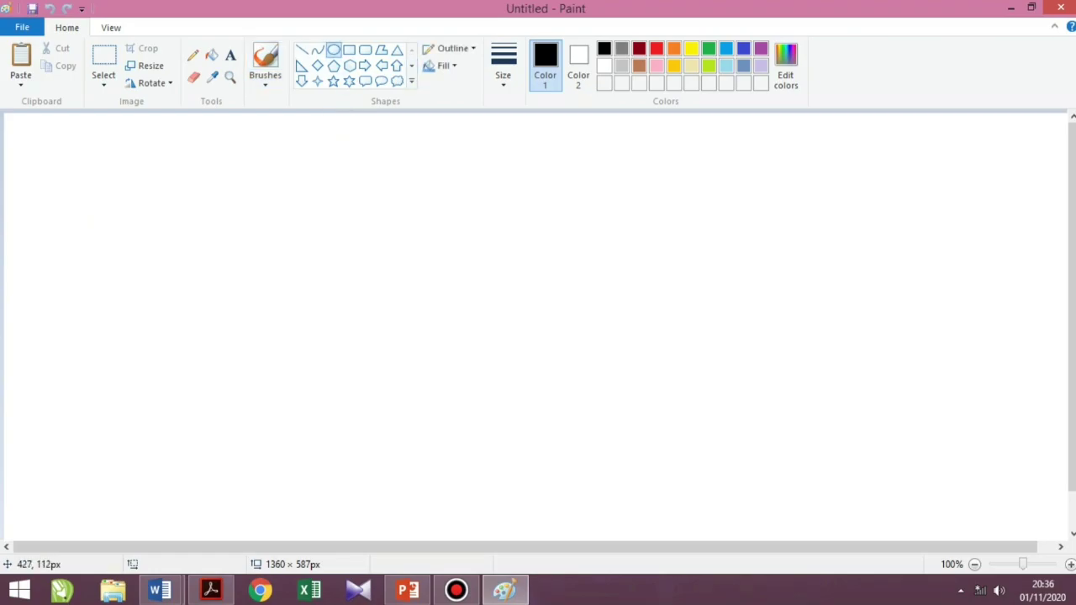
pyautogui.moveTo(358, 225); pyautogui.dragTo(634, 326)
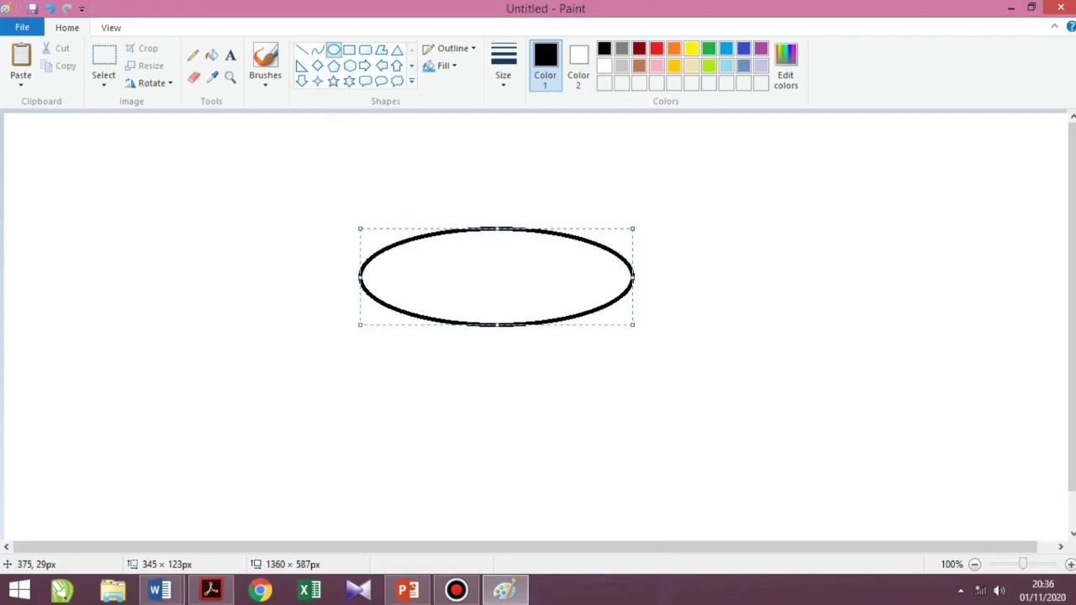
pyautogui.click(334, 49)
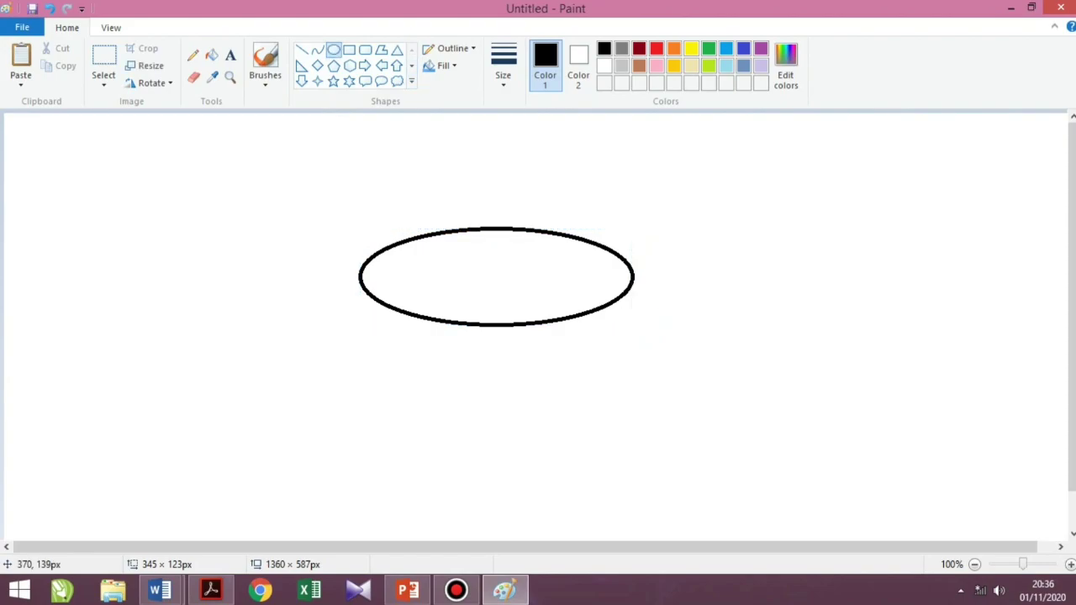
pyautogui.moveTo(288, 225)
pyautogui.mouseDown()
pyautogui.moveTo(312, 240)
pyautogui.moveTo(368, 311)
pyautogui.moveTo(368, 328)
pyautogui.moveTo(391, 323)
pyautogui.mouseUp()
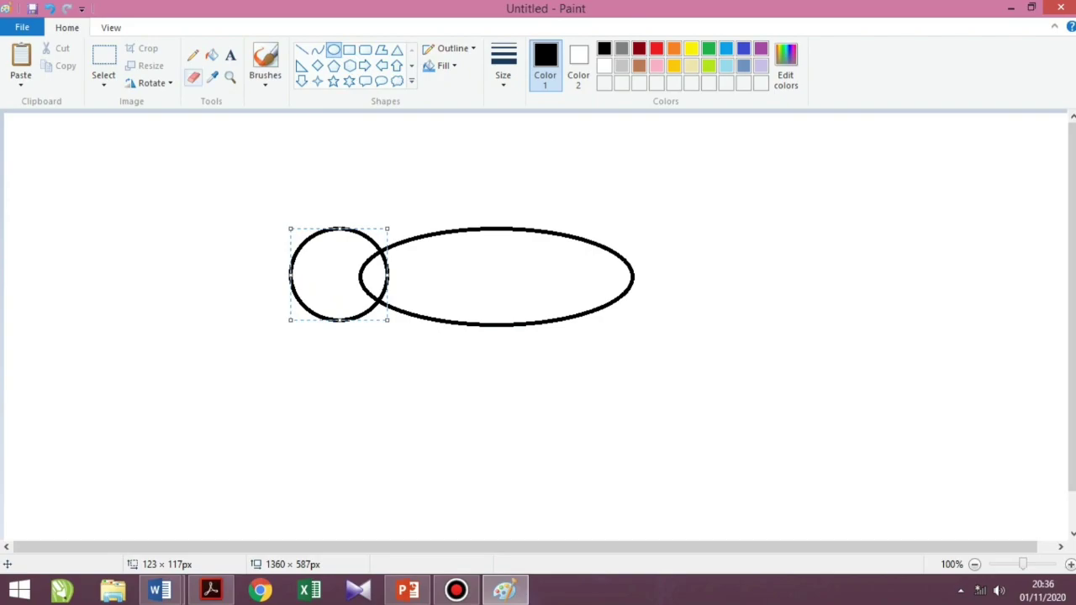
# Erase the part of the oval's outline inside the head circle using the third eraser size.
pyautogui.click(193, 77)
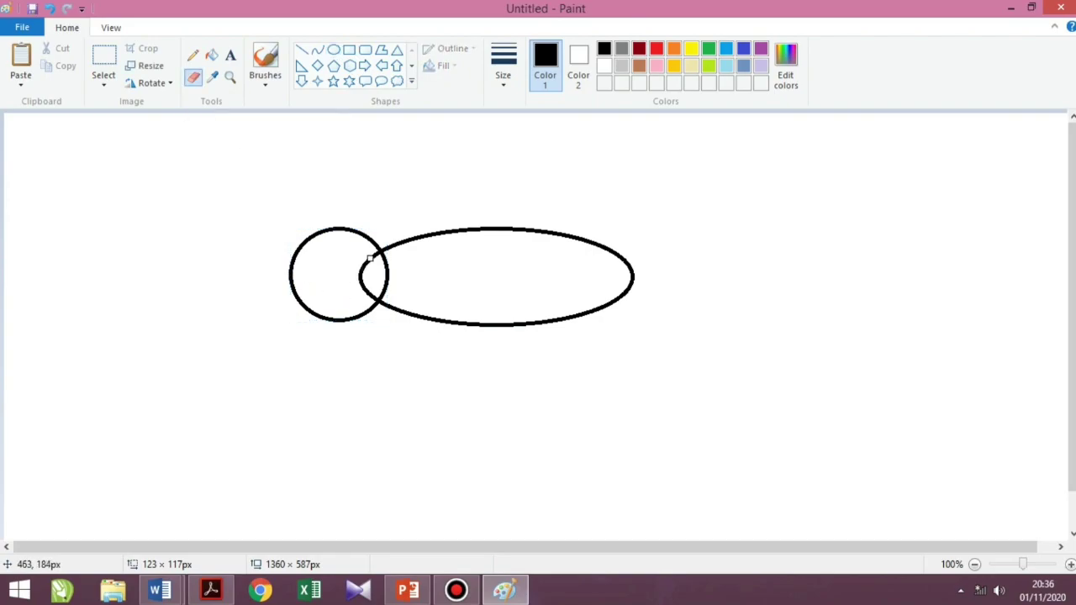
pyautogui.click(503, 63)
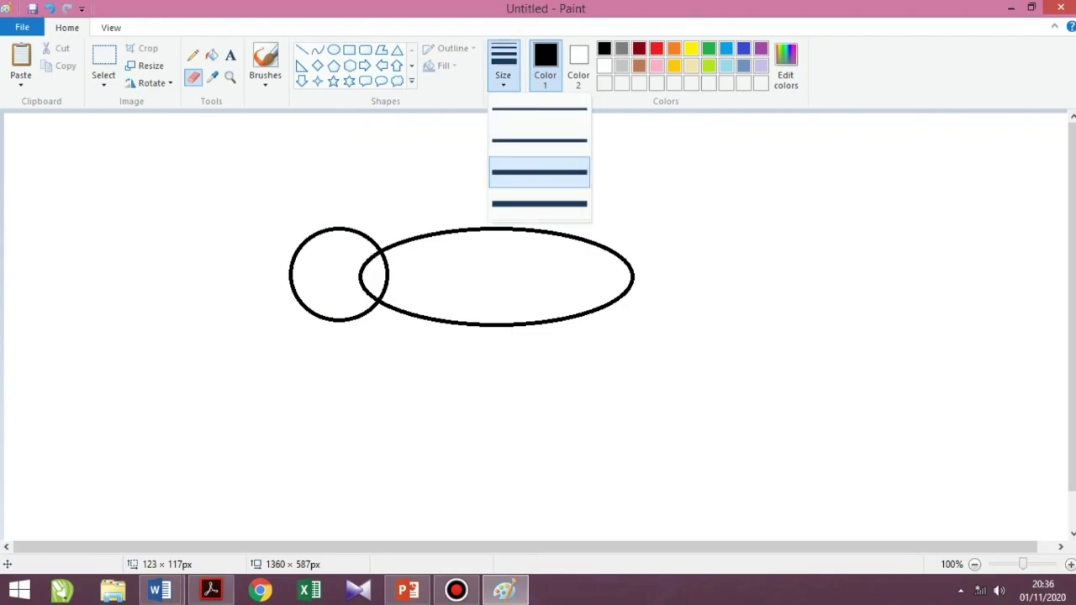
pyautogui.click(539, 172)
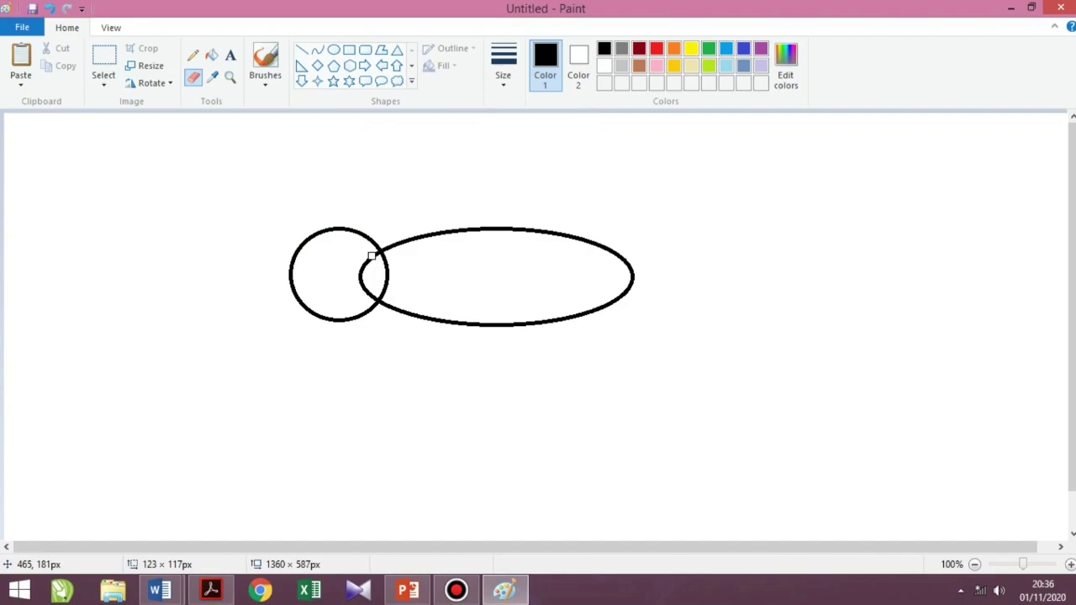
pyautogui.moveTo(380, 255)
pyautogui.mouseDown()
pyautogui.moveTo(358, 280)
pyautogui.moveTo(371, 298)
pyautogui.mouseUp()
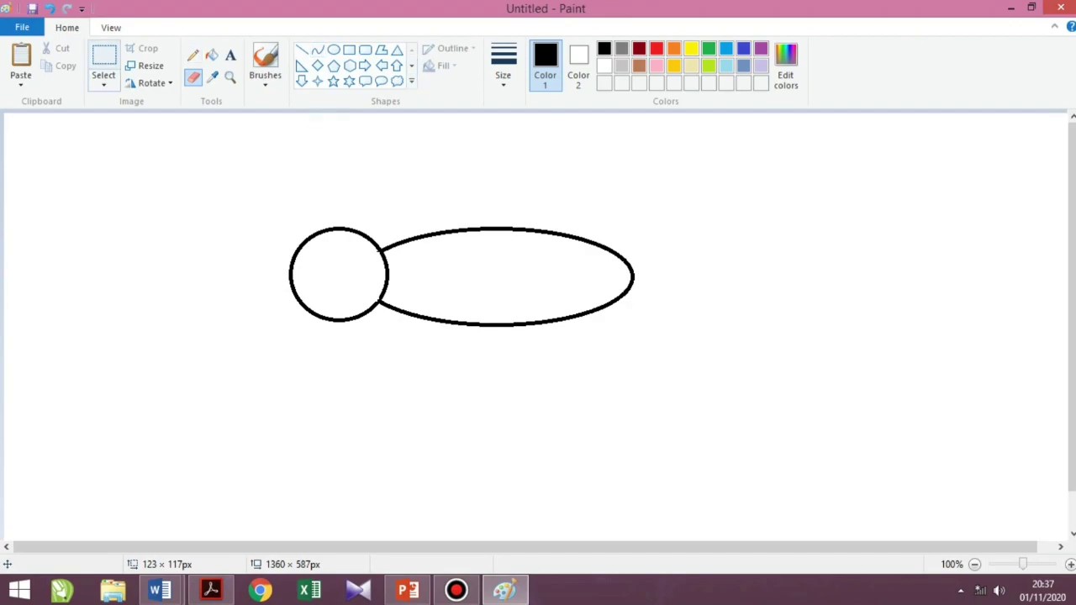
# Move the joined head and body to the lower-right area of the canvas.
pyautogui.click(104, 57)
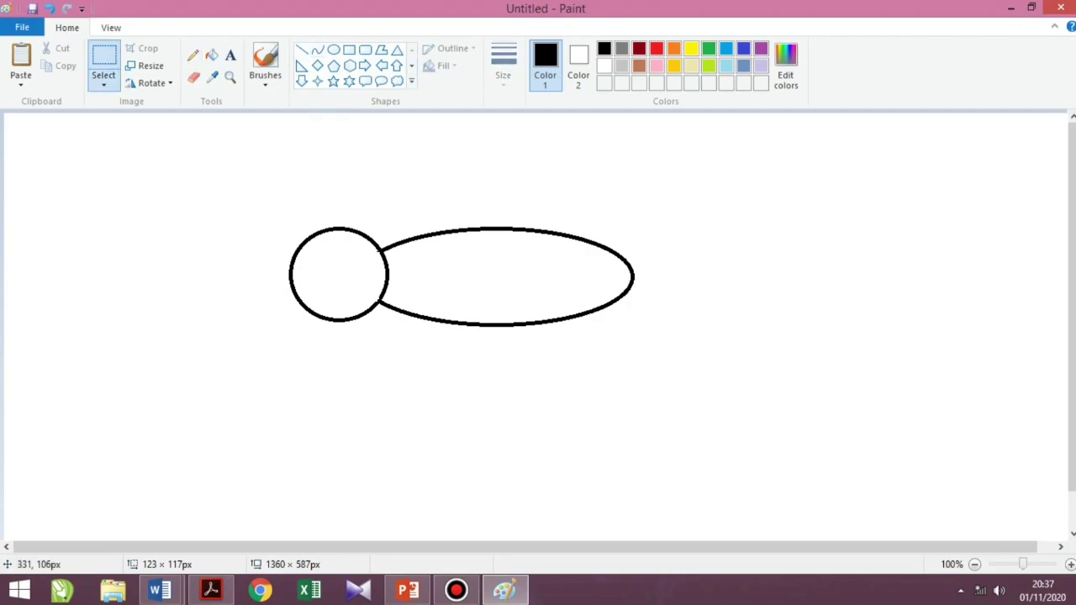
pyautogui.moveTo(260, 188)
pyautogui.mouseDown()
pyautogui.moveTo(446, 286)
pyautogui.moveTo(684, 361)
pyautogui.mouseUp()
pyautogui.press('Escape')
pyautogui.moveTo(606, 316)
pyautogui.mouseDown()
pyautogui.moveTo(931, 441)
pyautogui.moveTo(988, 481)
pyautogui.moveTo(962, 481)
pyautogui.moveTo(992, 483)
pyautogui.mouseUp()
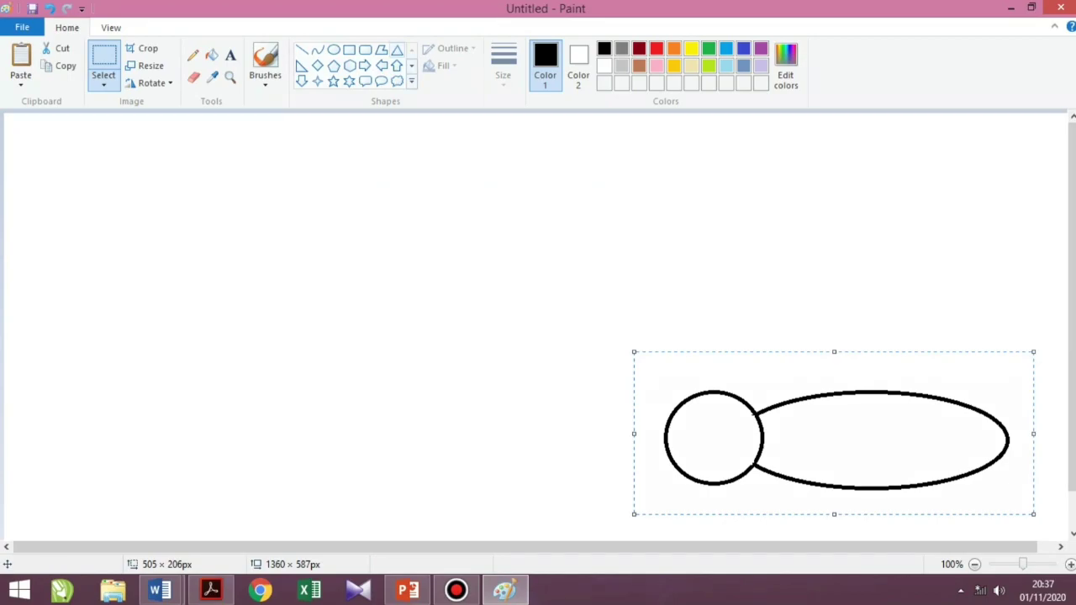
# Draw a rounded, rightward-leaning wing with the Curve tool and place it on the body's upper edge.
pyautogui.click(318, 49)
pyautogui.moveTo(331, 258); pyautogui.dragTo(379, 78)
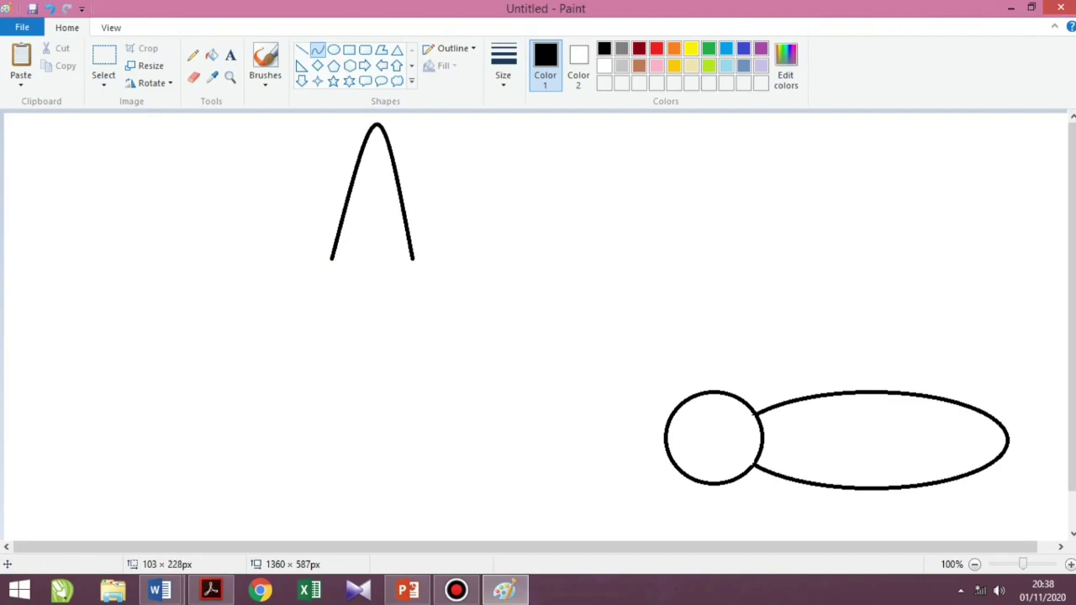
pyautogui.moveTo(382, 119); pyautogui.dragTo(665, 196)
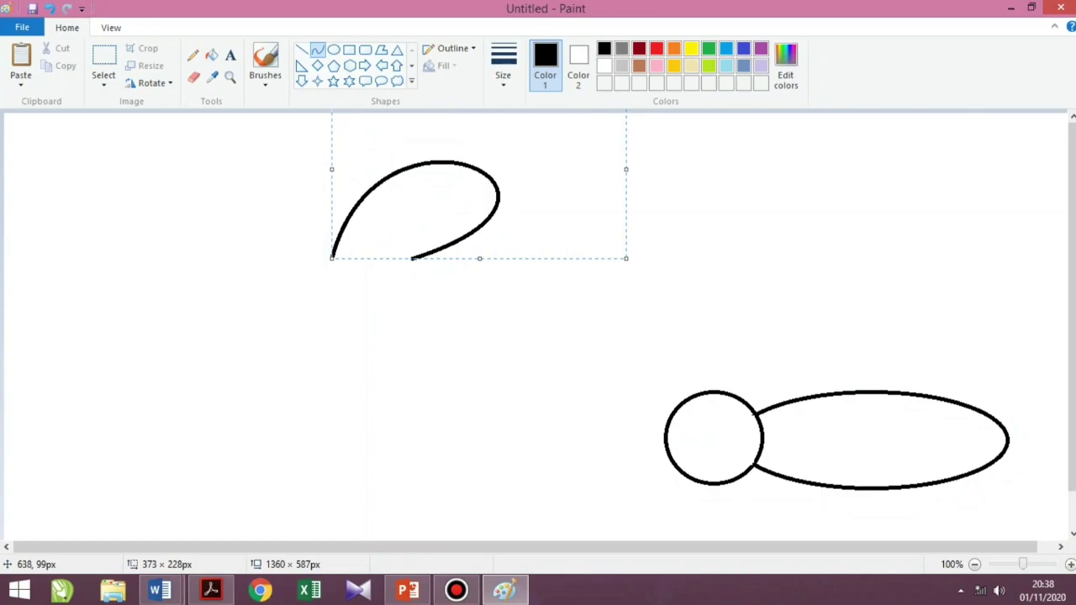
pyautogui.click(104, 63)
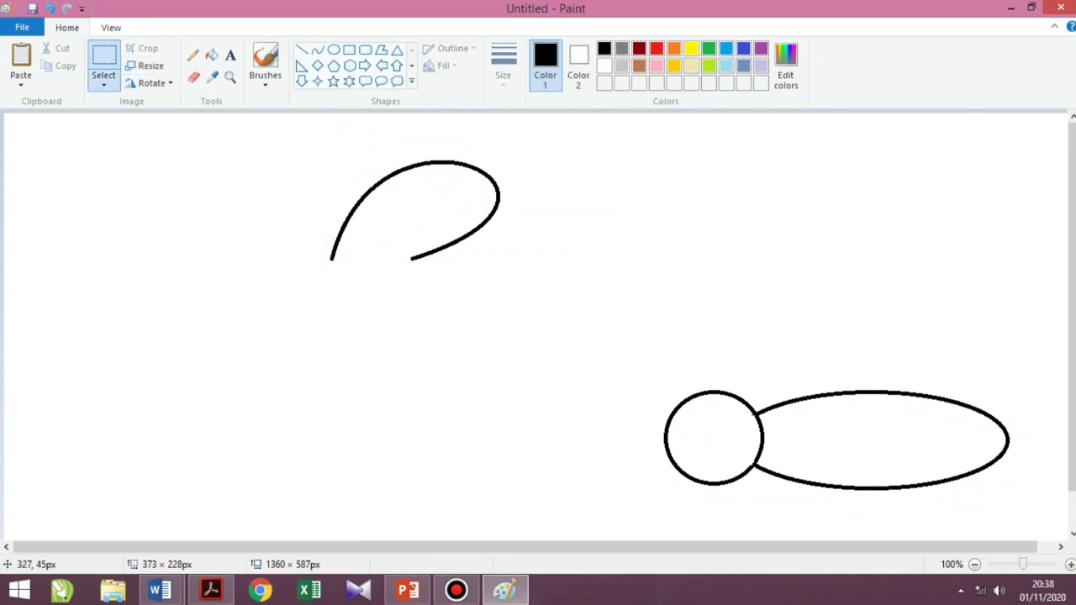
pyautogui.moveTo(279, 138); pyautogui.dragTo(1057, 400)
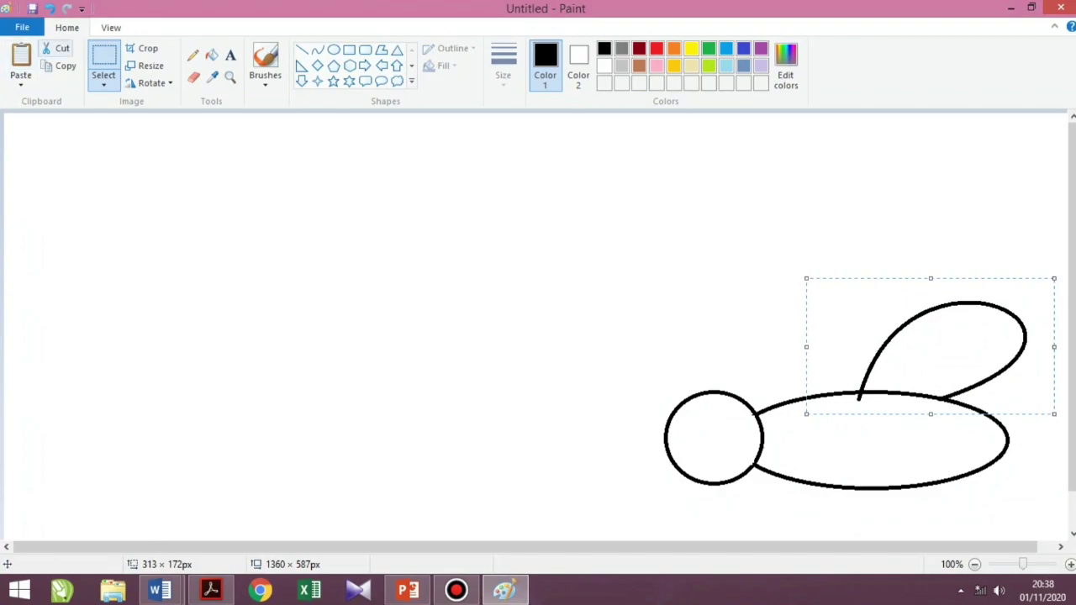
# Place a horizontally flipped copy of the wing beside the first one and erase the wing ends that cross into the body.
pyautogui.click(61, 66)
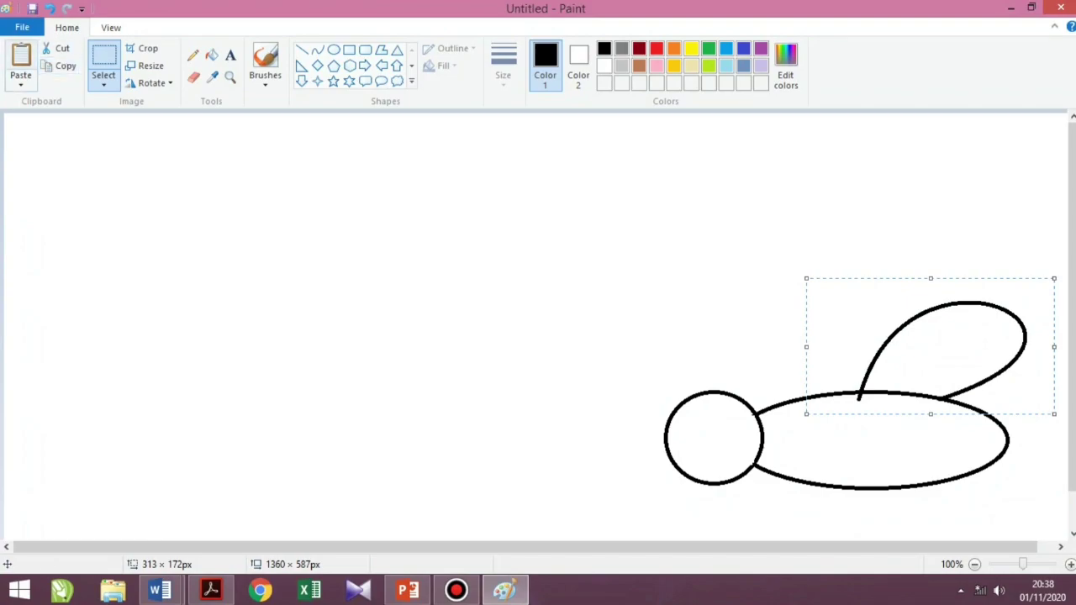
pyautogui.click(20, 59)
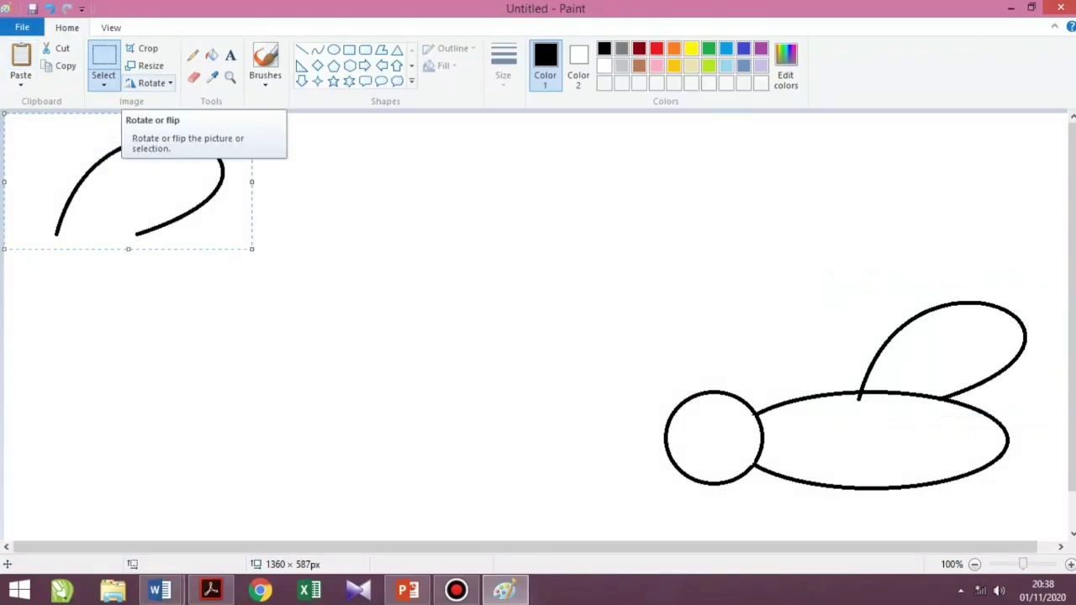
pyautogui.click(151, 82)
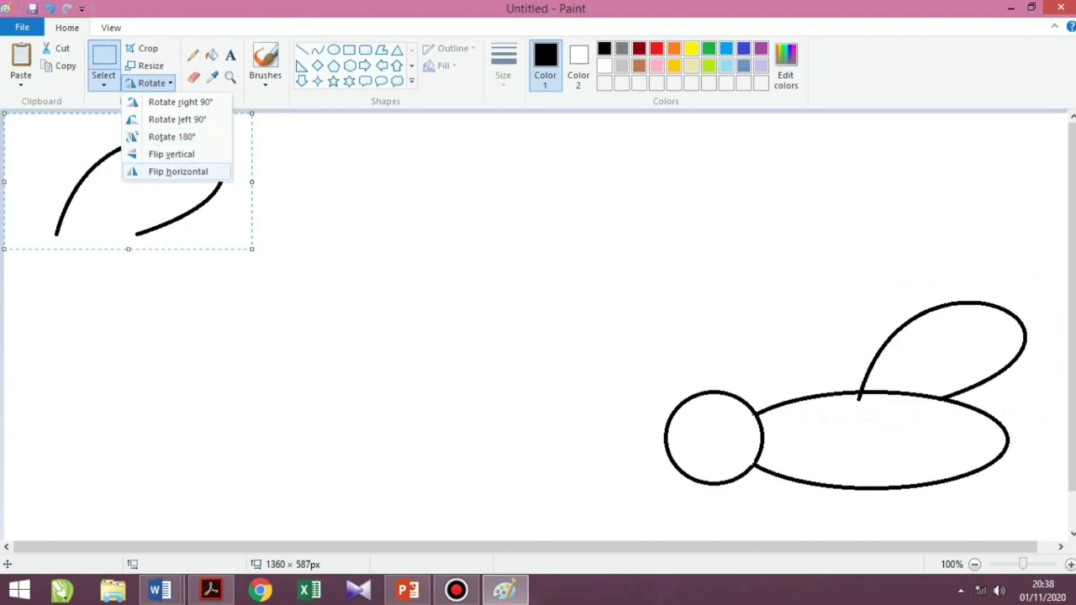
pyautogui.click(178, 171)
pyautogui.moveTo(194, 192); pyautogui.dragTo(861, 365)
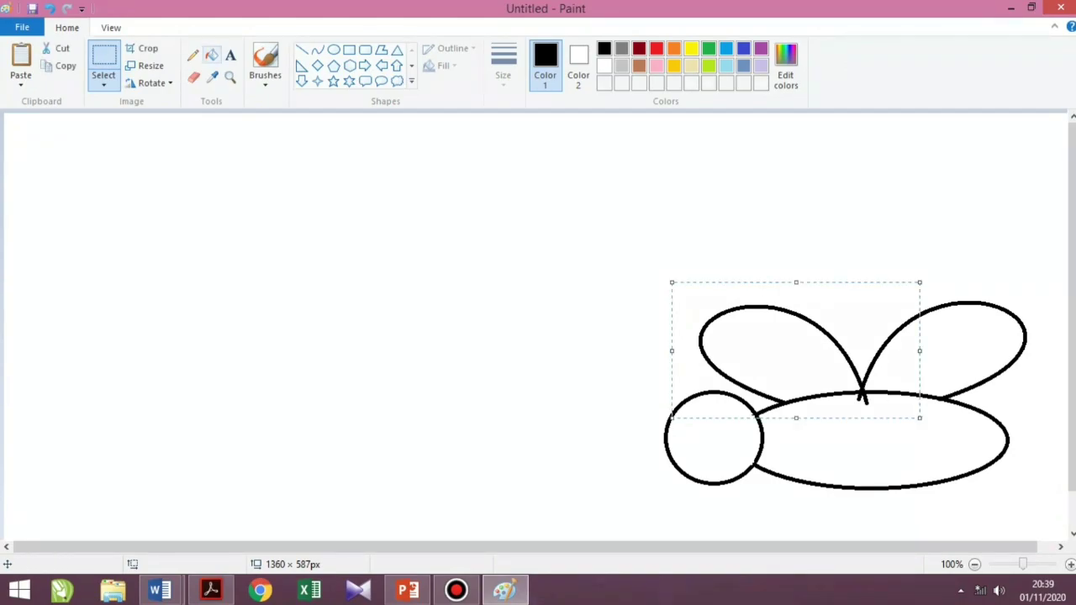
pyautogui.click(194, 76)
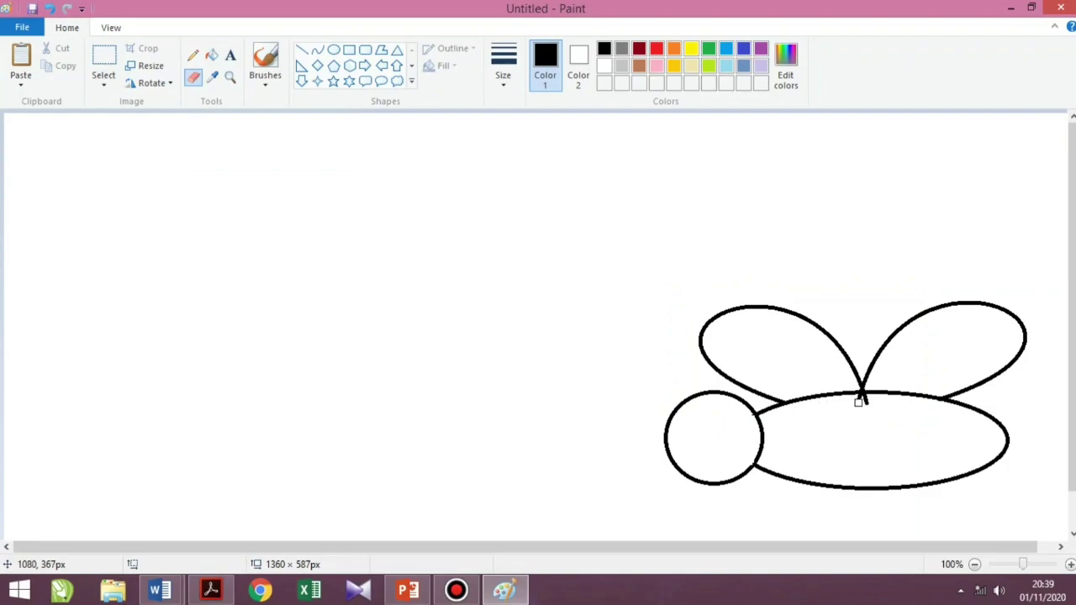
pyautogui.moveTo(858, 402); pyautogui.dragTo(861, 399)
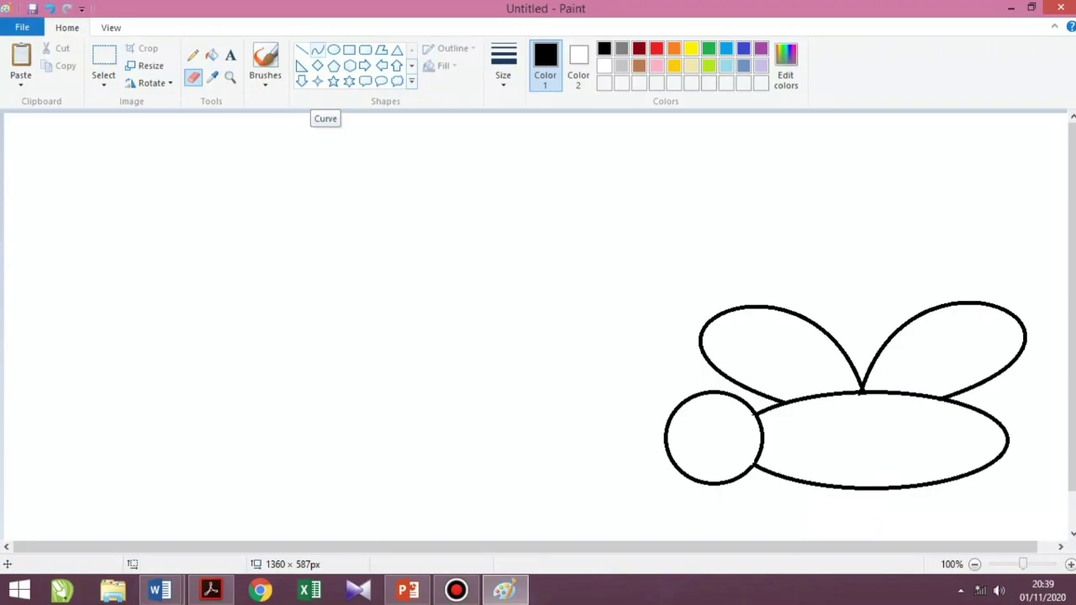
# Create an antenna arc from the upper-right quarter of a circle about 75 × 75 px, erasing the rest of the circle.
pyautogui.click(334, 50)
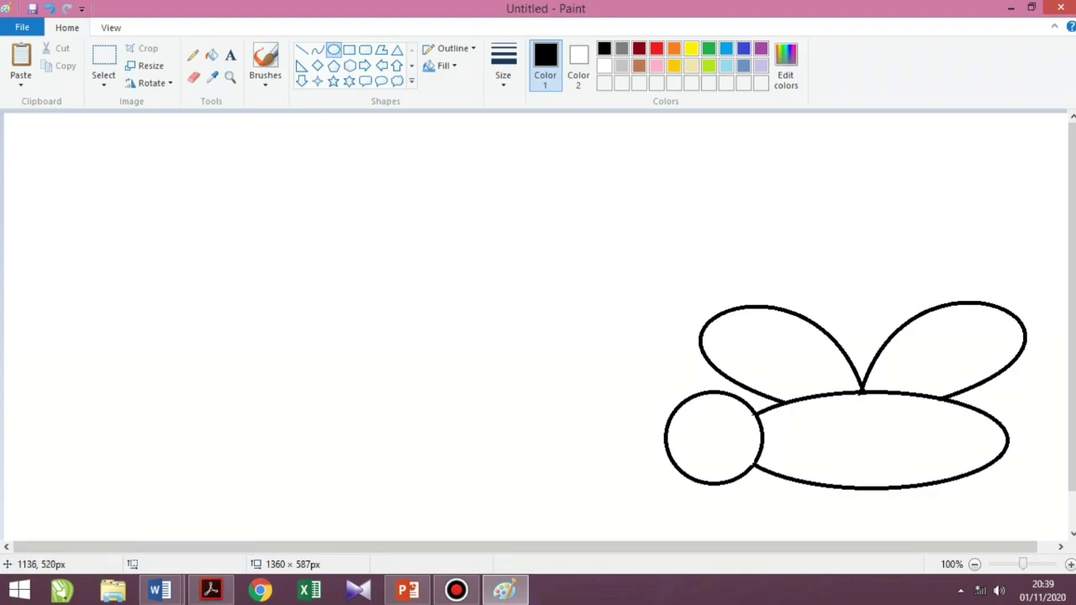
pyautogui.moveTo(330, 225)
pyautogui.mouseDown()
pyautogui.moveTo(417, 309)
pyautogui.moveTo(393, 289)
pyautogui.mouseUp()
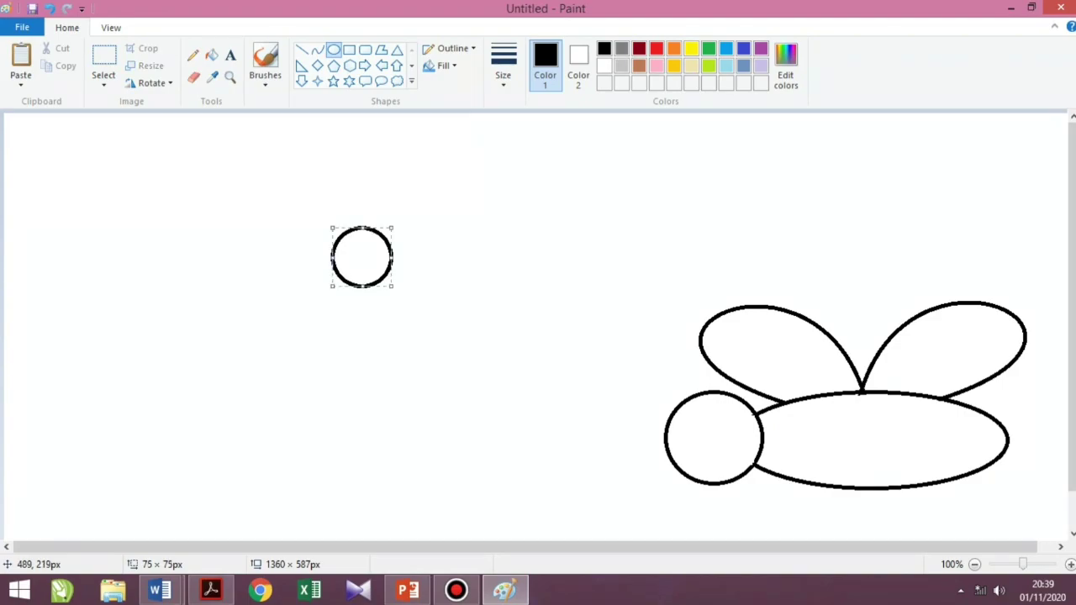
pyautogui.click(103, 57)
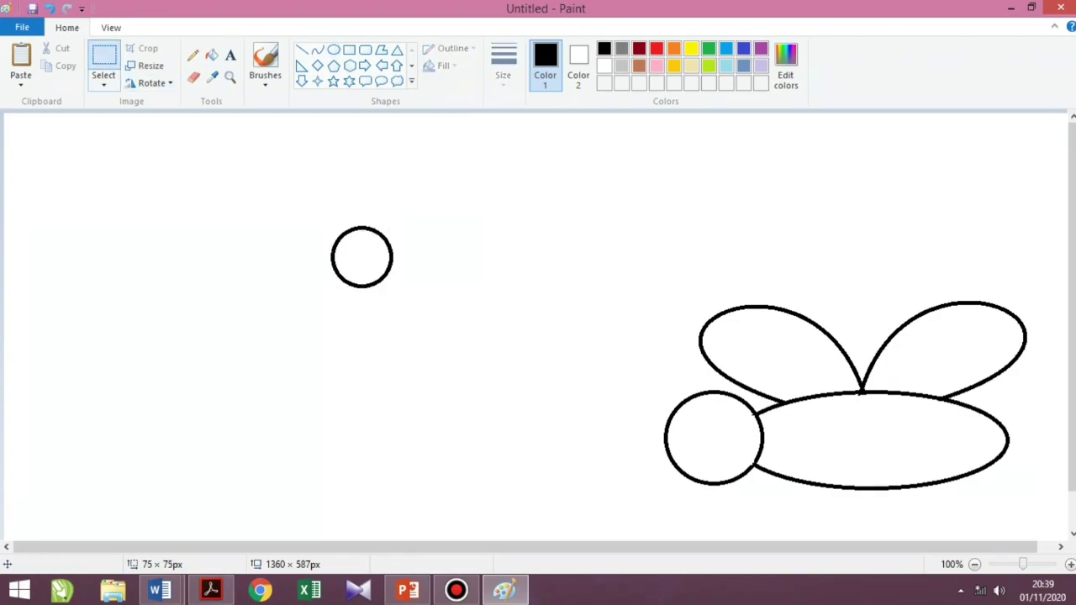
pyautogui.moveTo(359, 205); pyautogui.dragTo(498, 237)
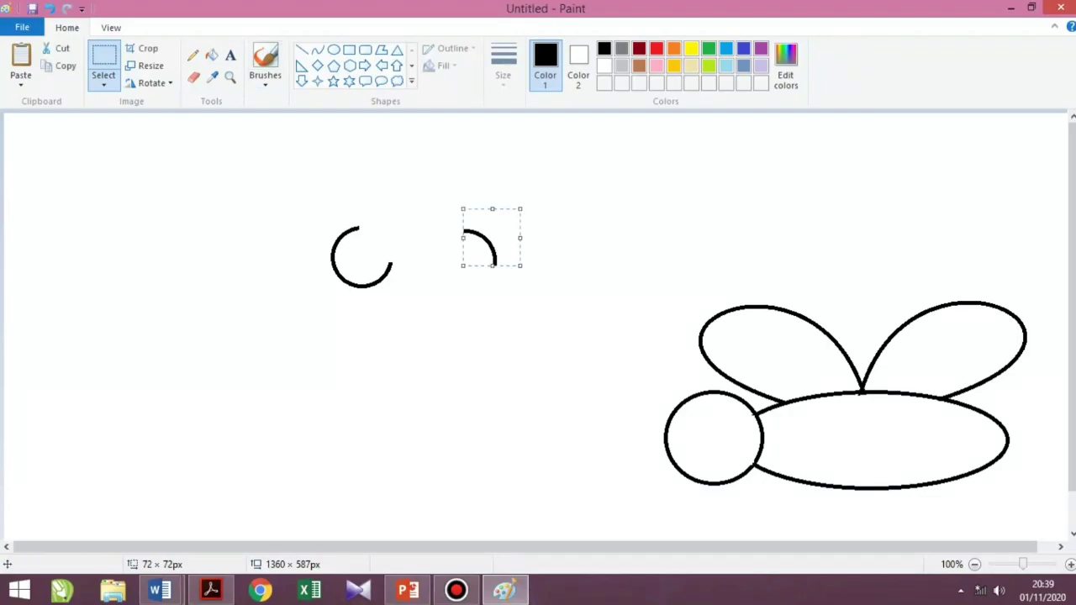
pyautogui.click(193, 77)
pyautogui.moveTo(352, 230)
pyautogui.mouseDown()
pyautogui.moveTo(332, 263)
pyautogui.moveTo(354, 280)
pyautogui.moveTo(345, 284)
pyautogui.mouseUp()
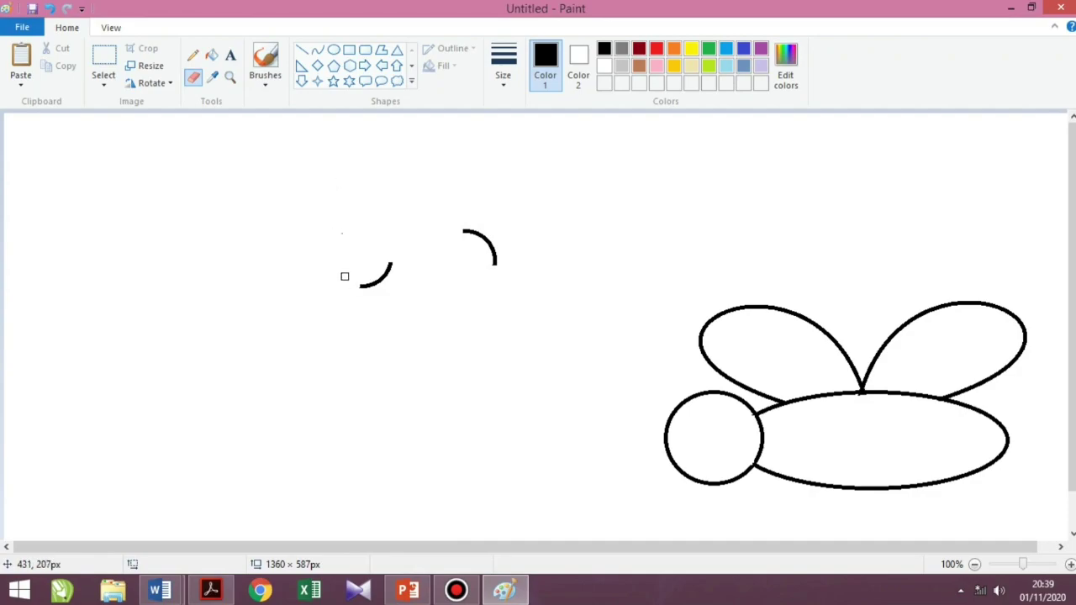
pyautogui.moveTo(339, 230)
pyautogui.mouseDown()
pyautogui.moveTo(362, 286)
pyautogui.moveTo(403, 263)
pyautogui.moveTo(384, 272)
pyautogui.mouseUp()
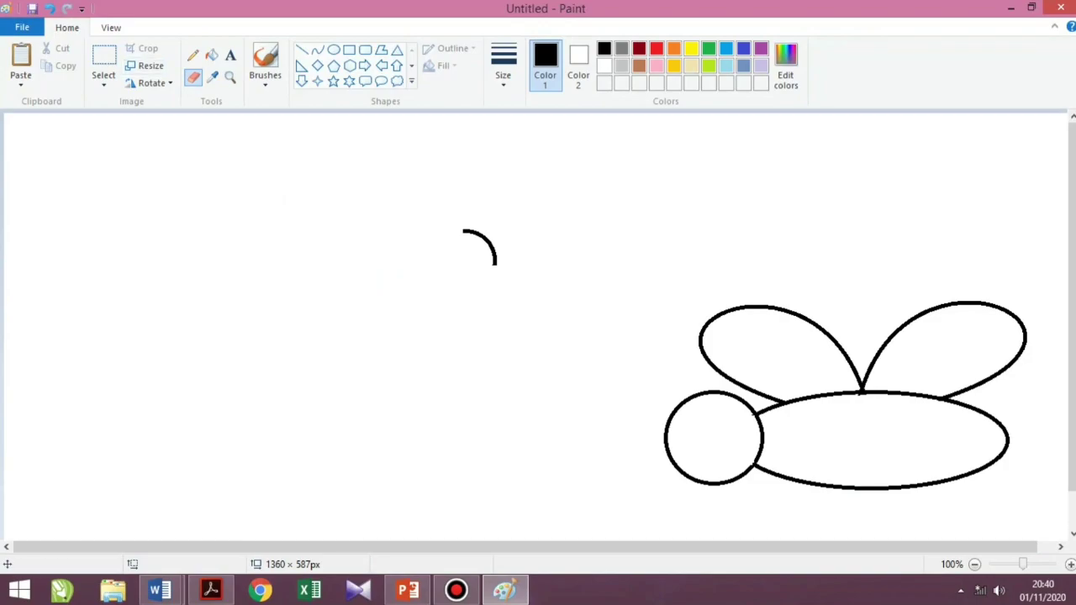
# Draw a tiny circle about 12 × 13 px and attach it to the upper-left end of the antenna arc.
pyautogui.click(334, 50)
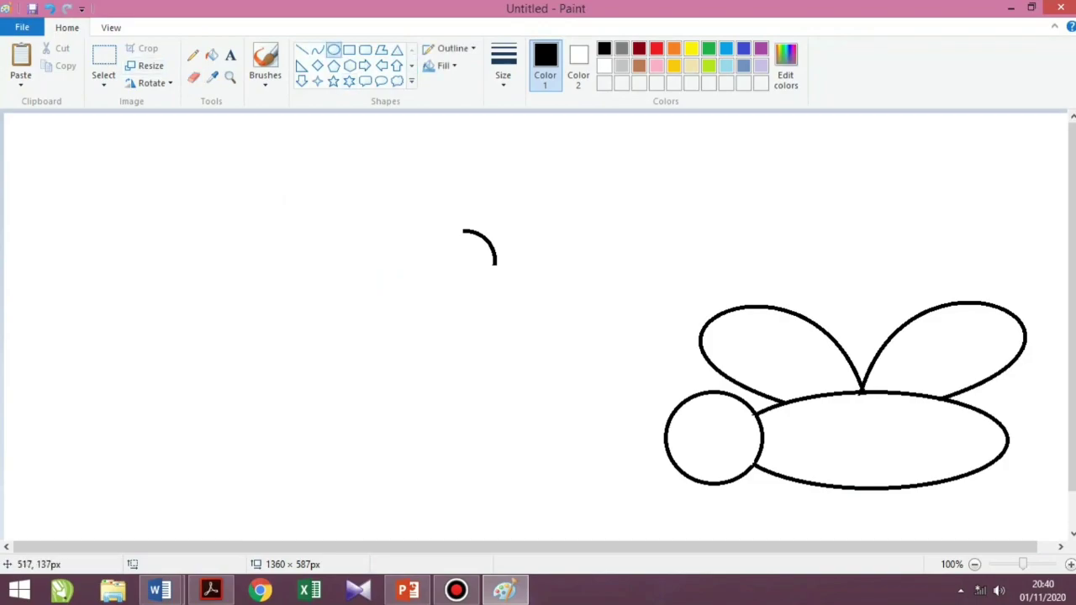
pyautogui.moveTo(331, 221); pyautogui.dragTo(337, 226)
pyautogui.click(104, 59)
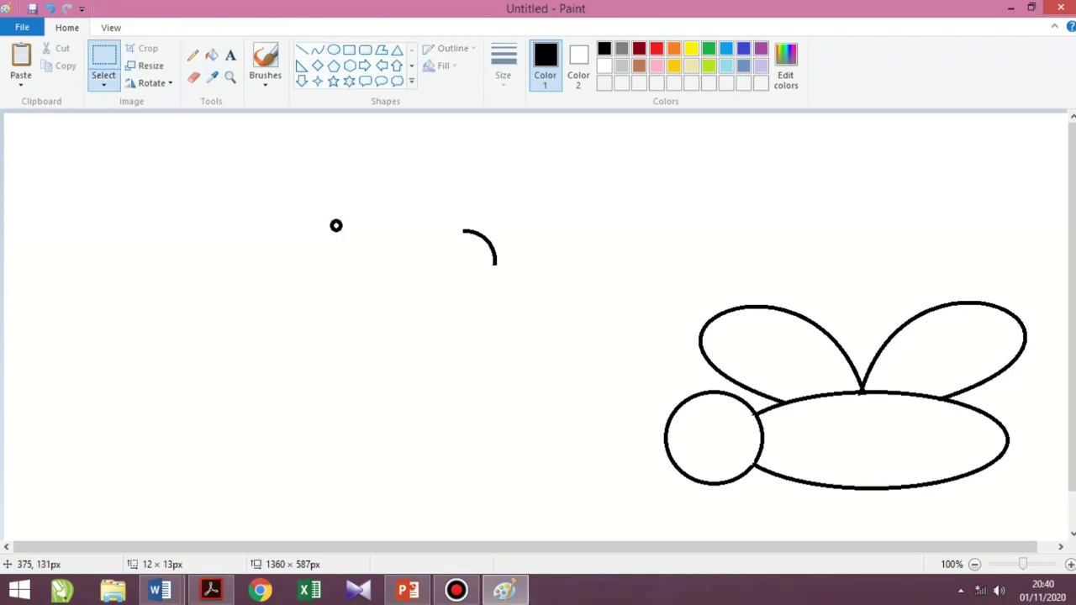
pyautogui.moveTo(324, 211); pyautogui.dragTo(504, 254)
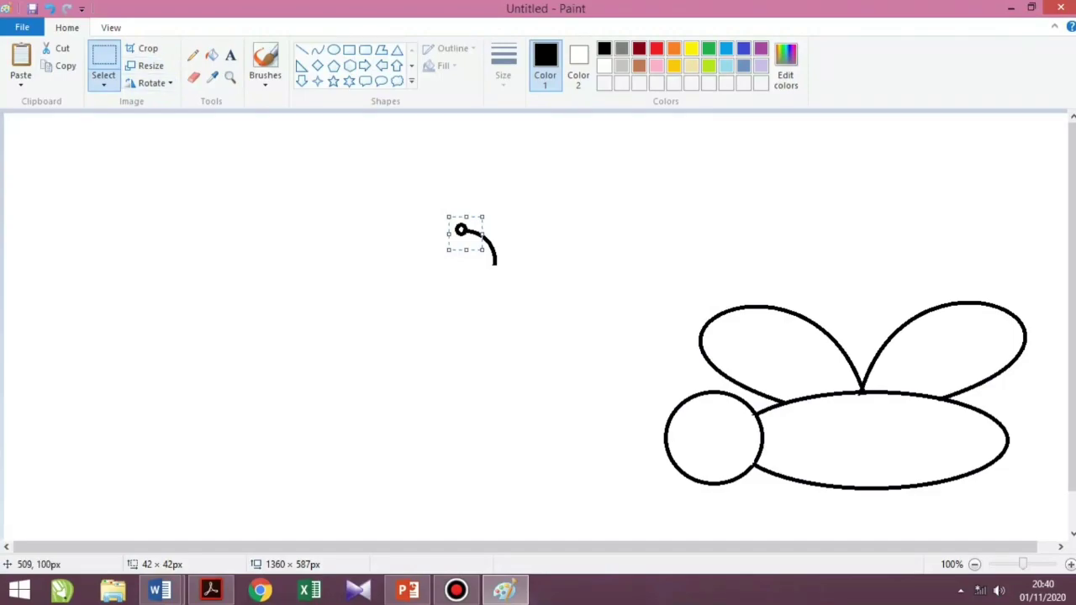
# Move the finished antenna so that its lower end meets the upper-left edge of the head circle.
pyautogui.moveTo(409, 193); pyautogui.dragTo(526, 281)
pyautogui.moveTo(475, 244); pyautogui.dragTo(670, 374)
pyautogui.click(738, 405)
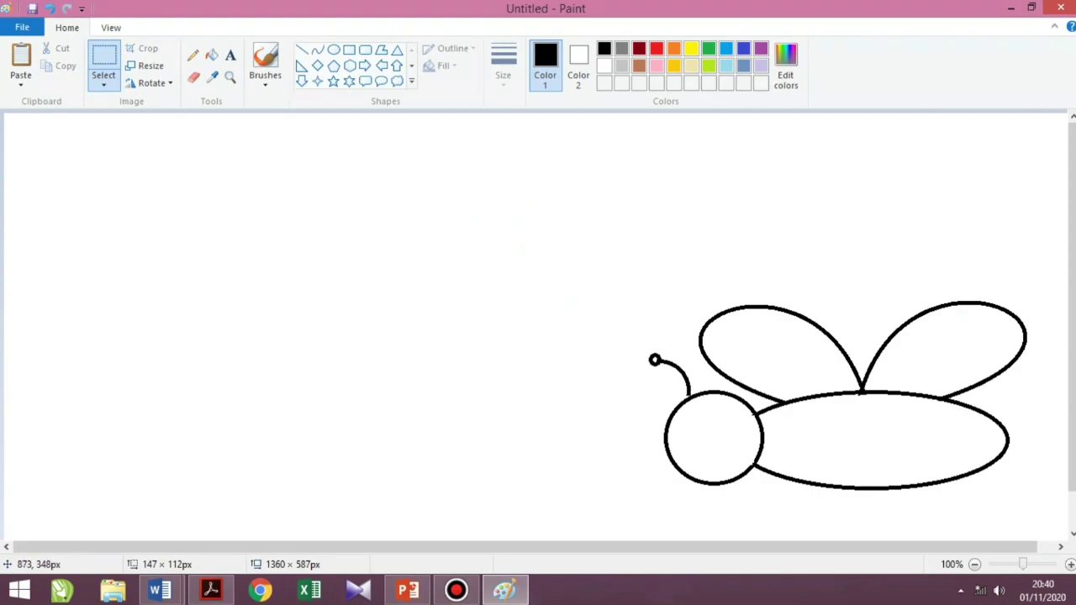
pyautogui.moveTo(738, 408); pyautogui.dragTo(736, 414)
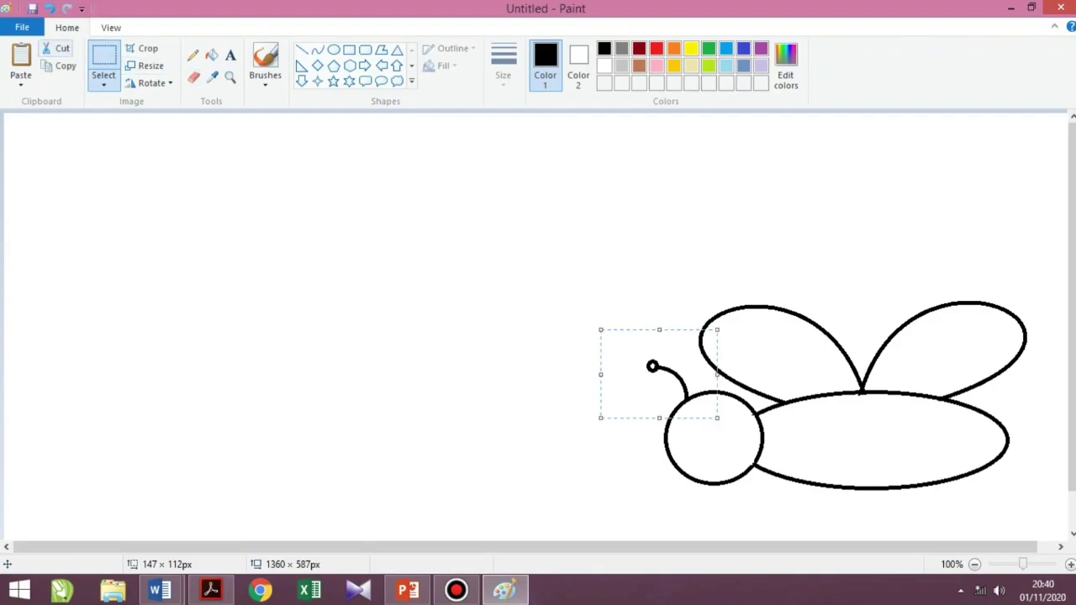
# Copy the antenna, flip the copy horizontally and place its lower end on the upper-right edge of the head circle.
pyautogui.click(61, 66)
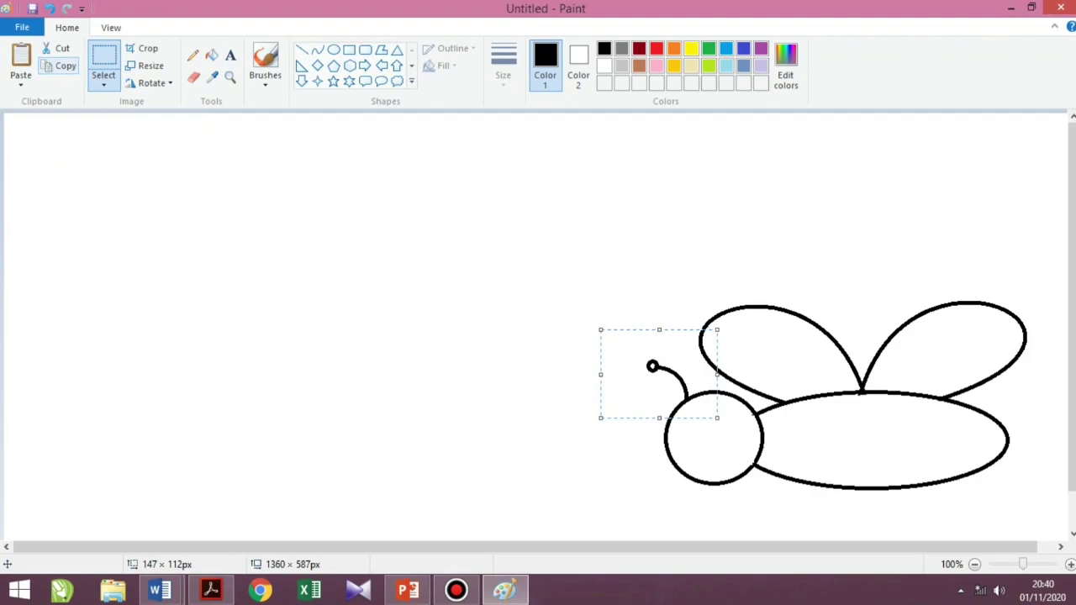
pyautogui.click(21, 63)
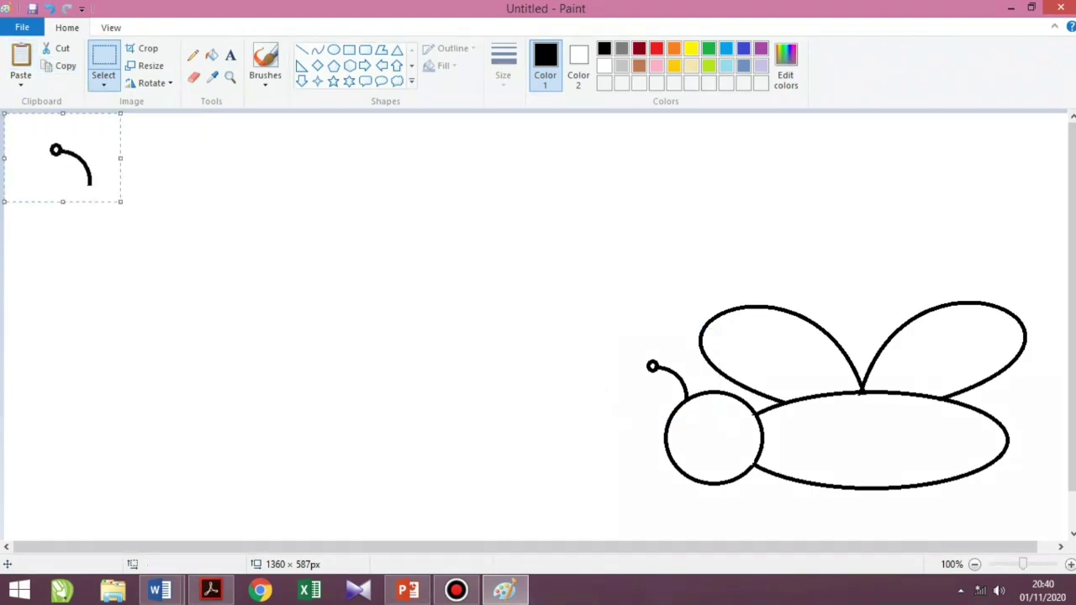
pyautogui.click(151, 83)
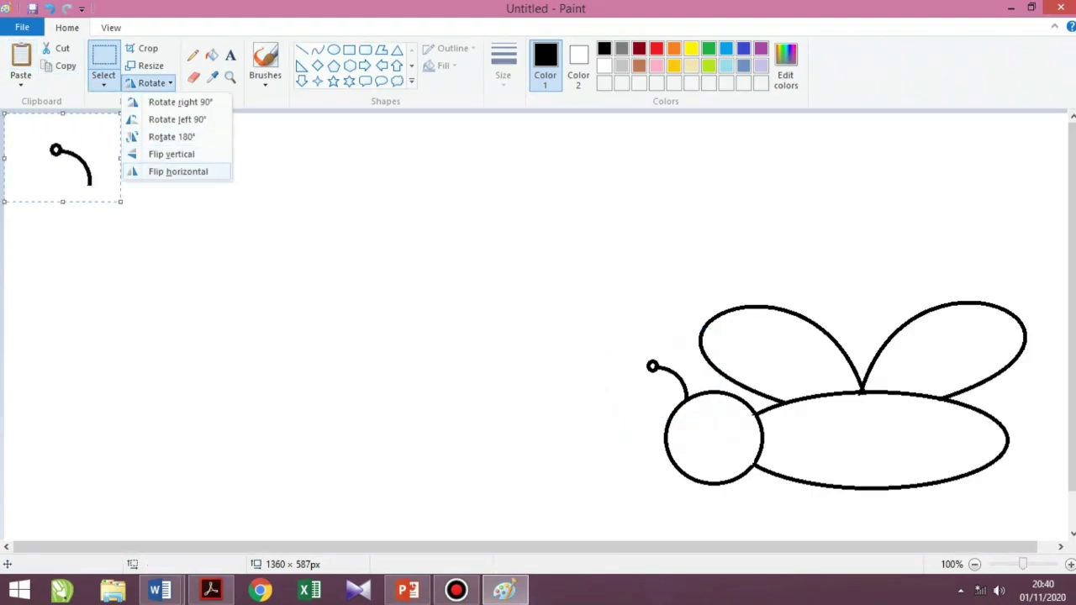
pyautogui.click(178, 172)
pyautogui.moveTo(97, 176); pyautogui.dragTo(838, 402)
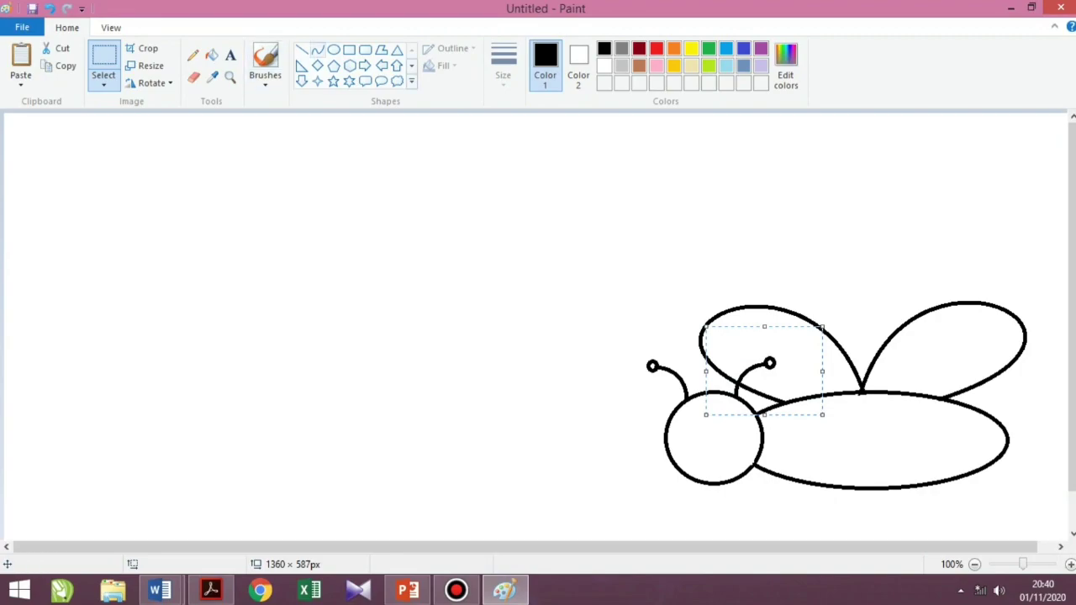
# Draw a narrow upright oval eye about 15 × 31 px, move it into the head's left half and place a copy to its right.
pyautogui.click(334, 50)
pyautogui.moveTo(322, 213); pyautogui.dragTo(334, 239)
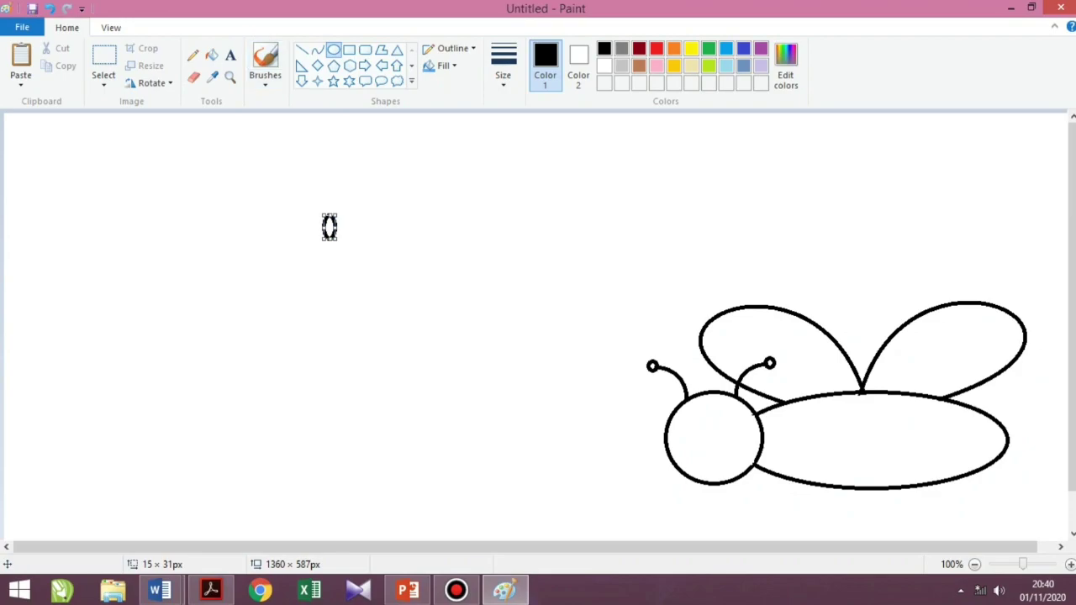
pyautogui.click(104, 63)
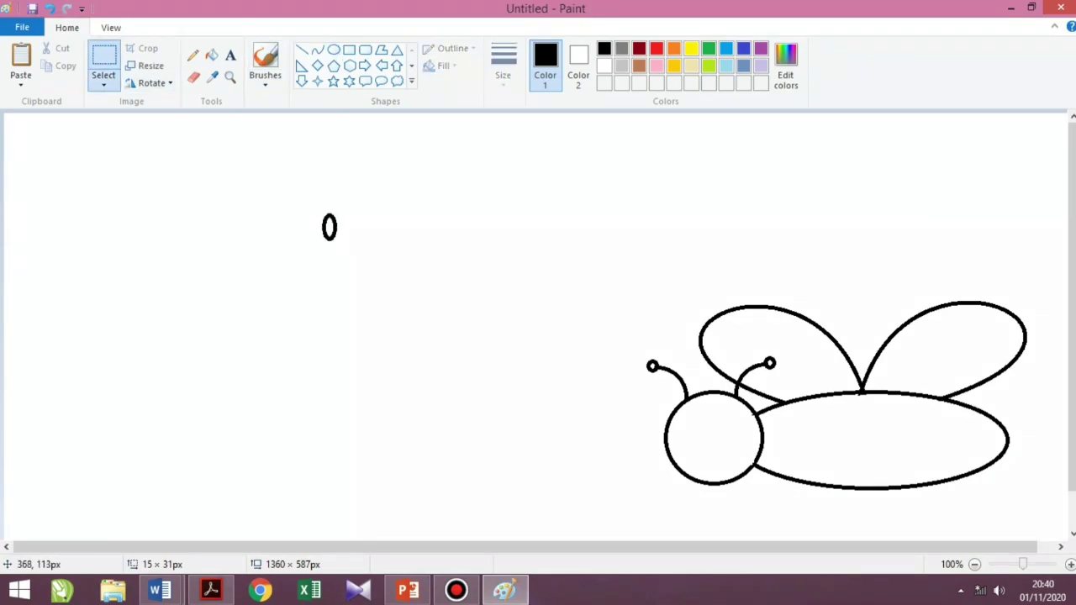
pyautogui.moveTo(319, 205); pyautogui.dragTo(689, 433)
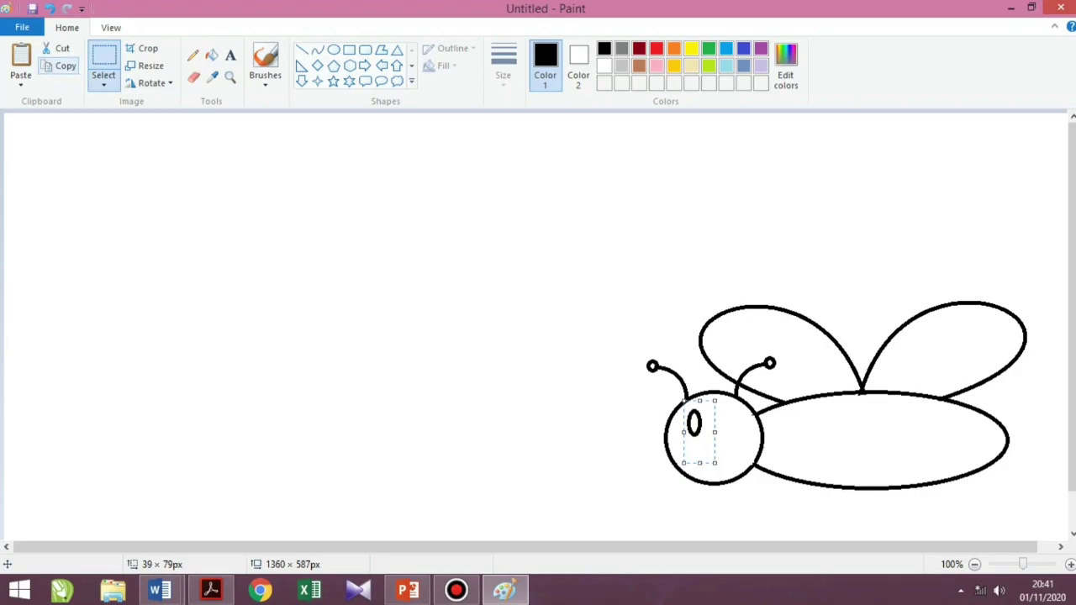
pyautogui.click(20, 66)
pyautogui.moveTo(13, 139); pyautogui.dragTo(751, 463)
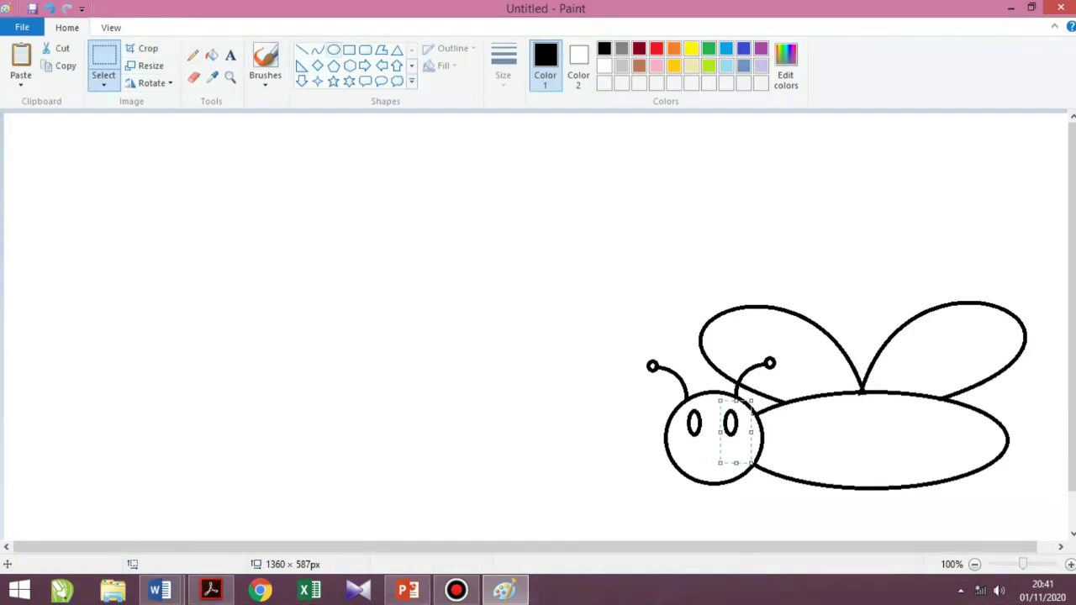
# Make a smile below the eyes from the lower arc of an oval about 64 × 75 px and erase the oval's remainder.
pyautogui.click(334, 50)
pyautogui.moveTo(299, 225)
pyautogui.mouseDown()
pyautogui.moveTo(387, 305)
pyautogui.moveTo(350, 285)
pyautogui.mouseUp()
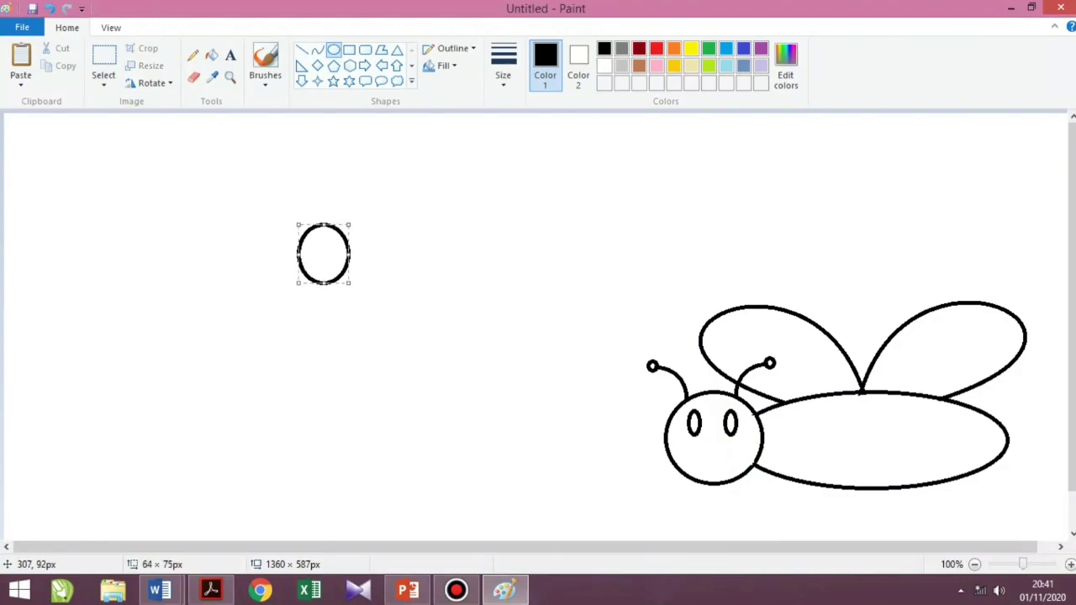
pyautogui.click(104, 57)
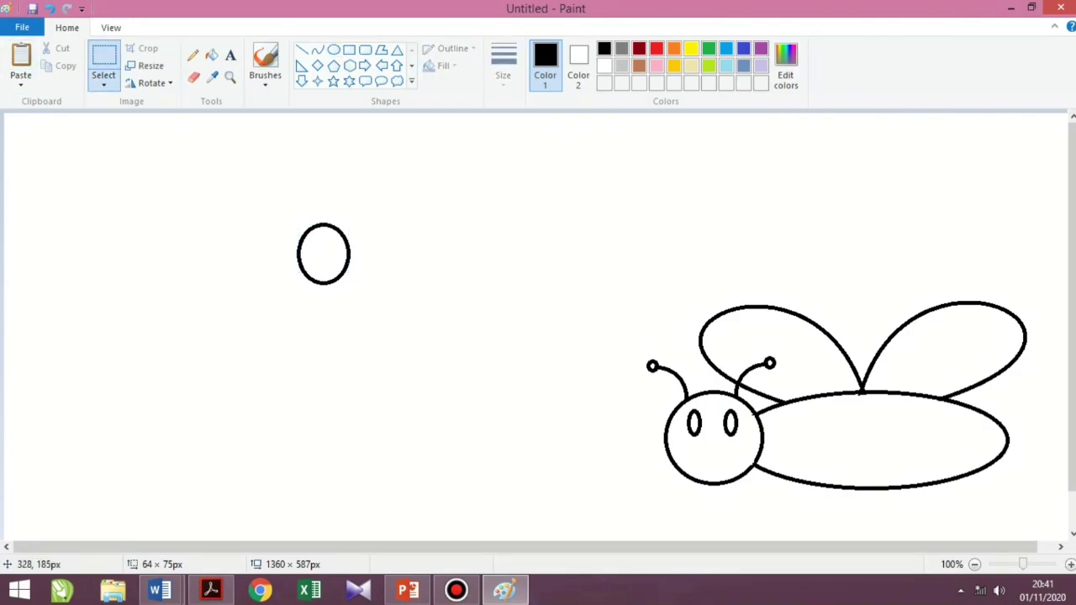
pyautogui.moveTo(282, 269); pyautogui.dragTo(717, 463)
pyautogui.click(768, 495)
pyautogui.moveTo(767, 497); pyautogui.dragTo(761, 496)
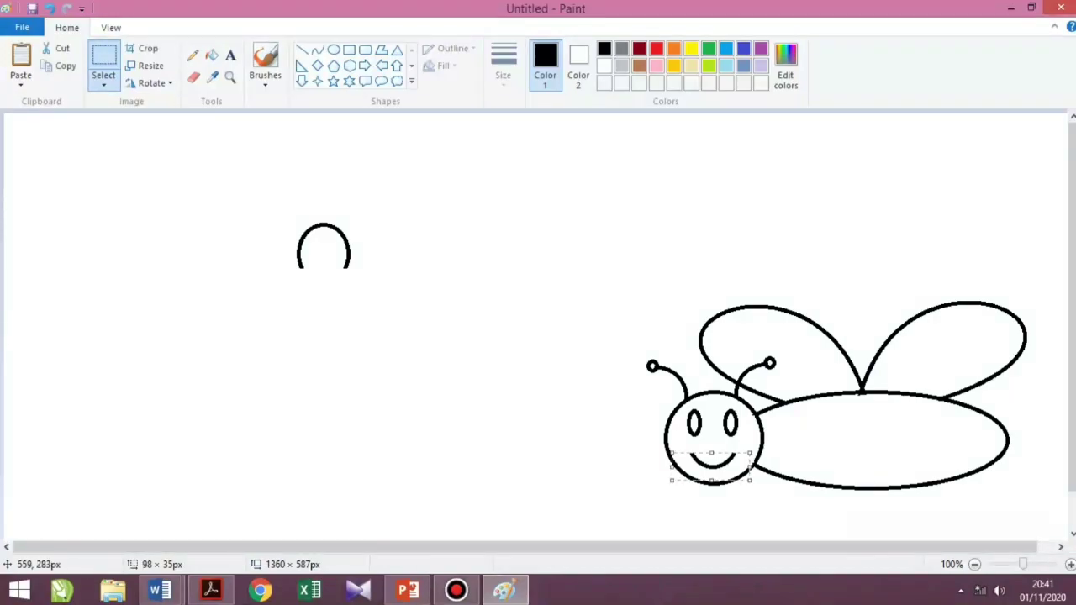
pyautogui.click(193, 77)
pyautogui.moveTo(291, 250)
pyautogui.mouseDown()
pyautogui.moveTo(324, 282)
pyautogui.moveTo(291, 207)
pyautogui.moveTo(283, 250)
pyautogui.moveTo(290, 267)
pyautogui.moveTo(294, 242)
pyautogui.moveTo(297, 286)
pyautogui.moveTo(291, 254)
pyautogui.moveTo(309, 228)
pyautogui.moveTo(298, 248)
pyautogui.moveTo(319, 226)
pyautogui.moveTo(340, 230)
pyautogui.moveTo(340, 240)
pyautogui.moveTo(325, 240)
pyautogui.moveTo(352, 230)
pyautogui.moveTo(350, 256)
pyautogui.moveTo(358, 238)
pyautogui.moveTo(345, 239)
pyautogui.moveTo(337, 262)
pyautogui.moveTo(351, 271)
pyautogui.moveTo(346, 245)
pyautogui.mouseUp()
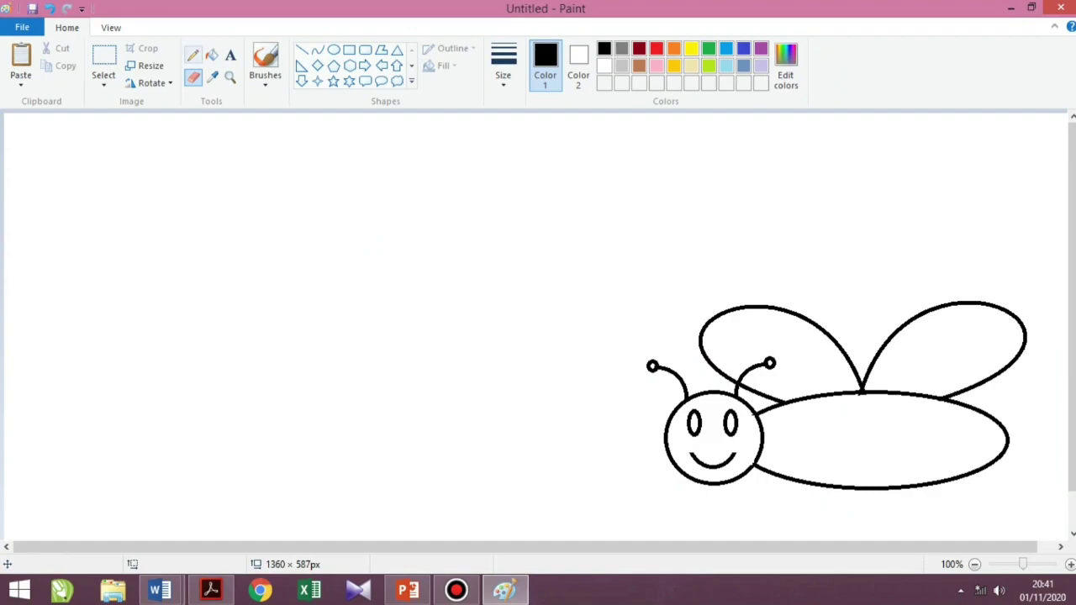
# Draw a curved stripe about 102 px tall across the body just behind the head, bulging toward the tail.
pyautogui.click(318, 51)
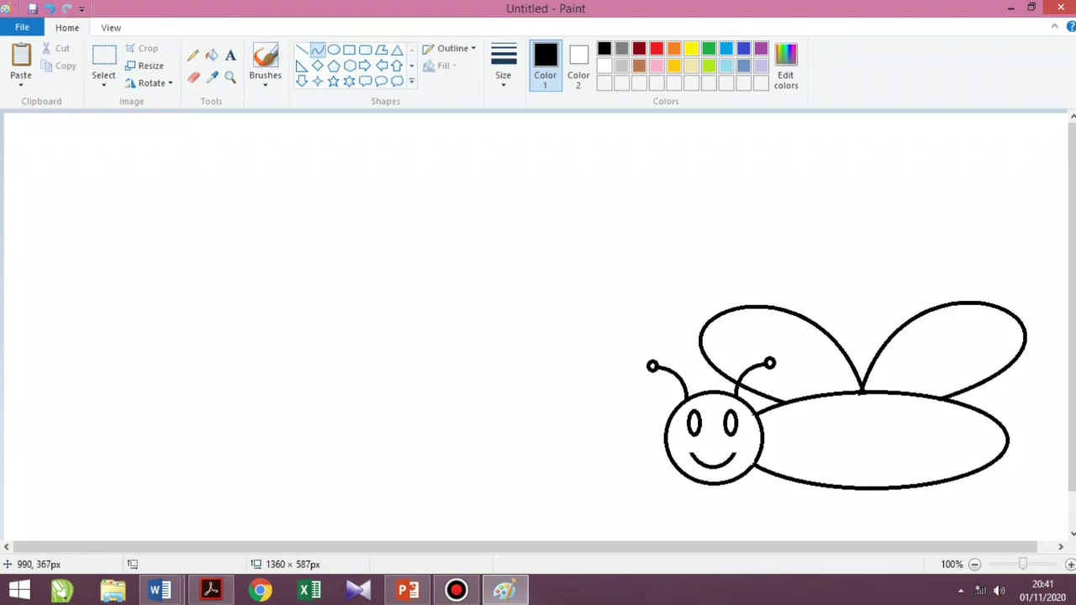
pyautogui.moveTo(787, 405); pyautogui.dragTo(789, 483)
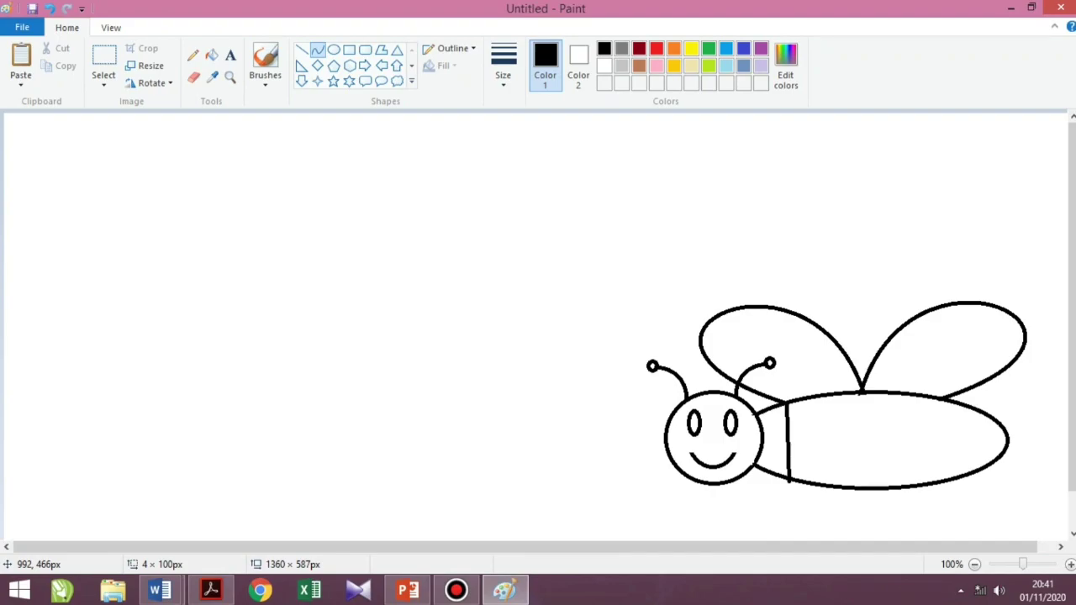
pyautogui.moveTo(790, 483); pyautogui.dragTo(787, 484)
pyautogui.moveTo(787, 439); pyautogui.dragTo(808, 442)
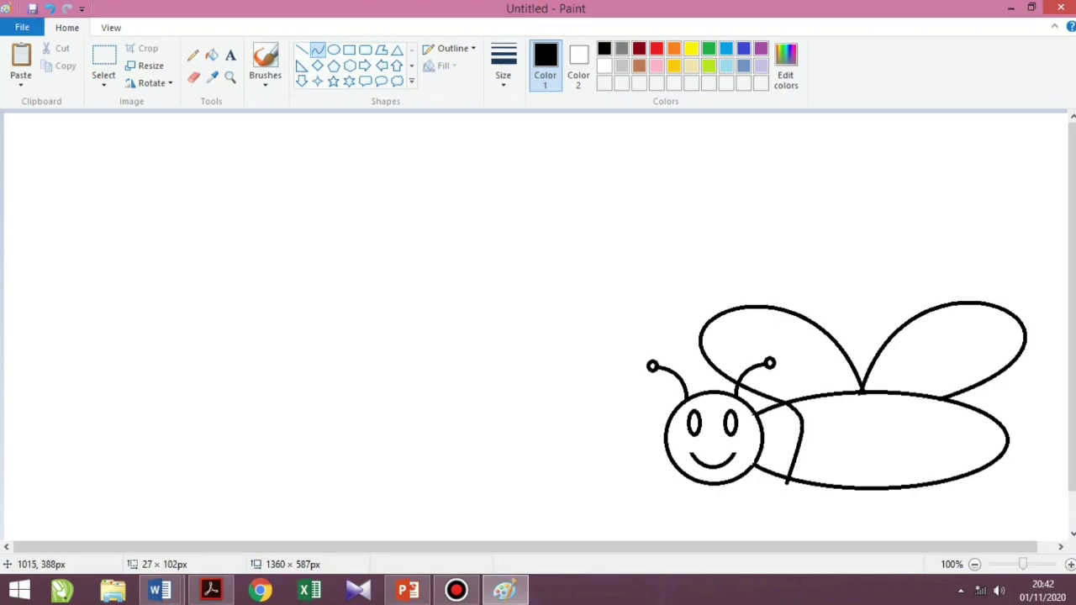
pyautogui.moveTo(847, 482); pyautogui.dragTo(862, 497)
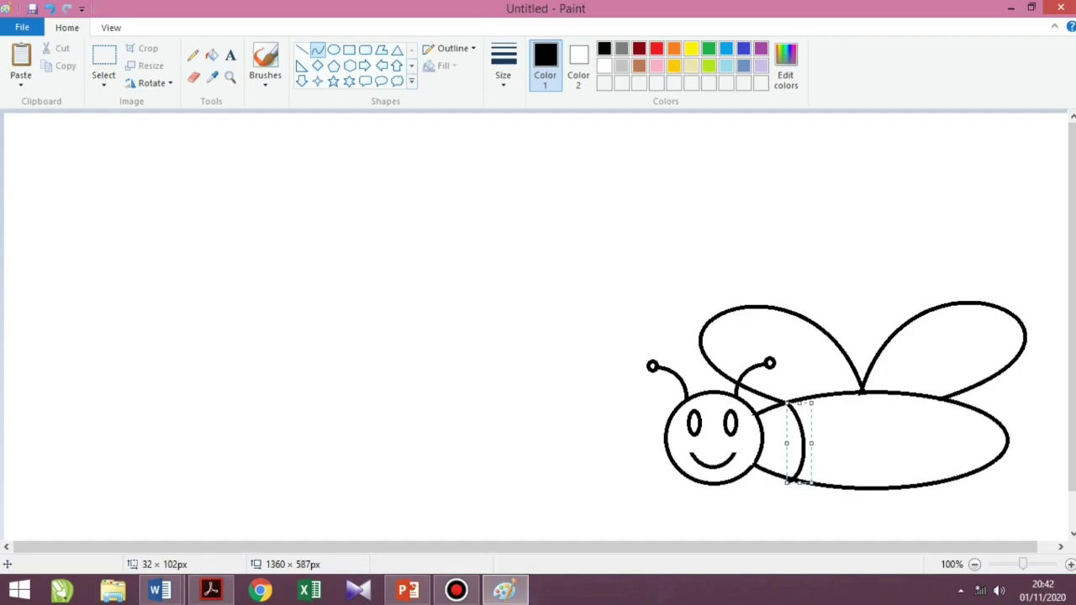
pyautogui.click(905, 422)
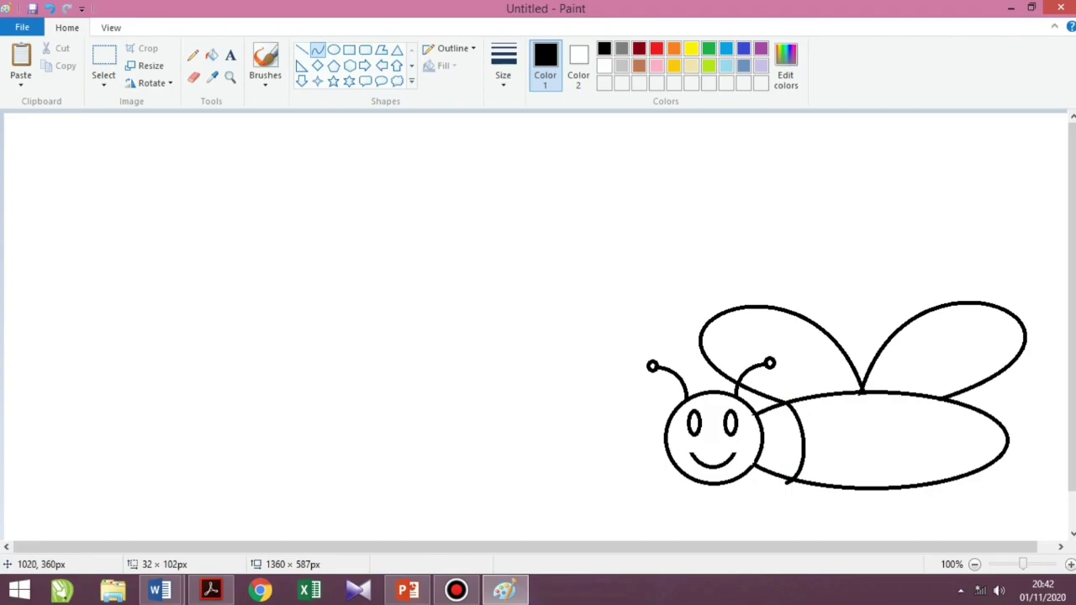
# Add a second curved stripe about 112 px tall across the body, close behind the first and bulging the same way.
pyautogui.moveTo(809, 399); pyautogui.dragTo(815, 484)
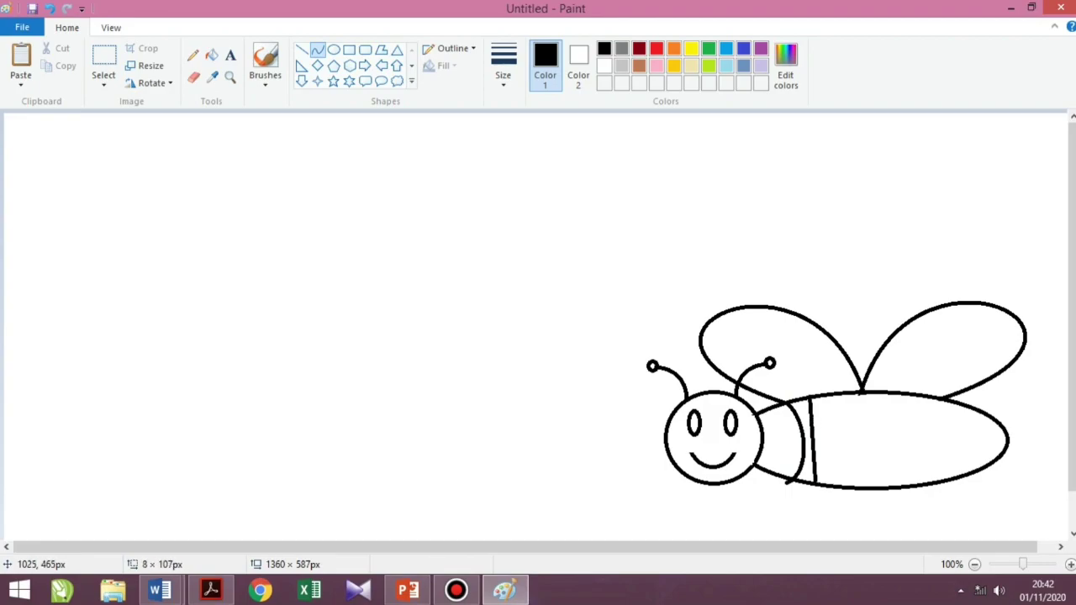
pyautogui.moveTo(816, 446)
pyautogui.mouseDown()
pyautogui.moveTo(802, 450)
pyautogui.moveTo(811, 450)
pyautogui.mouseUp()
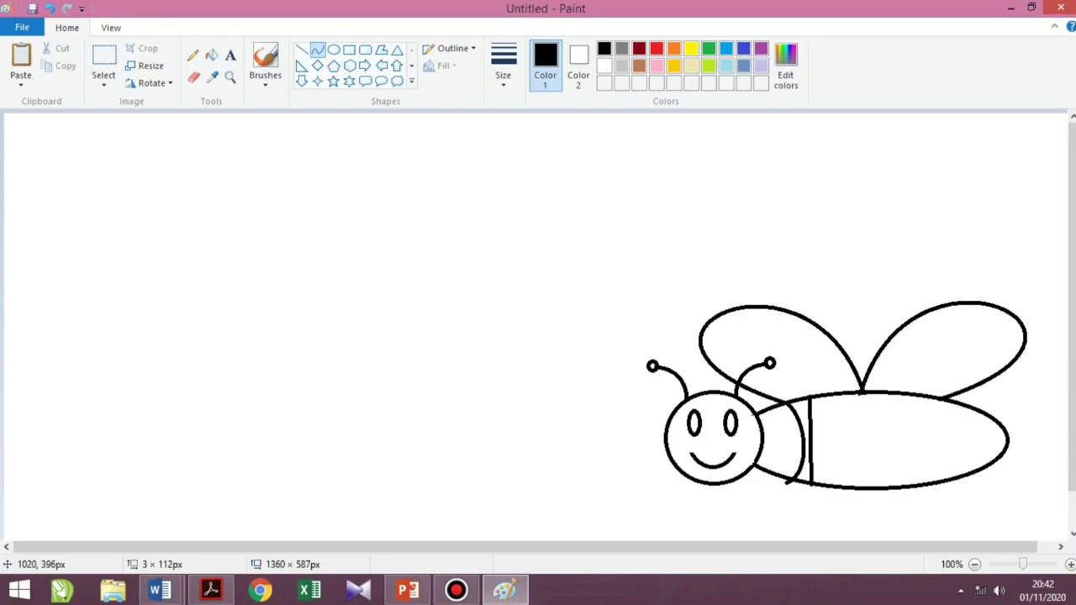
pyautogui.moveTo(828, 446)
pyautogui.mouseDown()
pyautogui.moveTo(845, 470)
pyautogui.moveTo(844, 444)
pyautogui.mouseUp()
pyautogui.moveTo(869, 486); pyautogui.dragTo(879, 500)
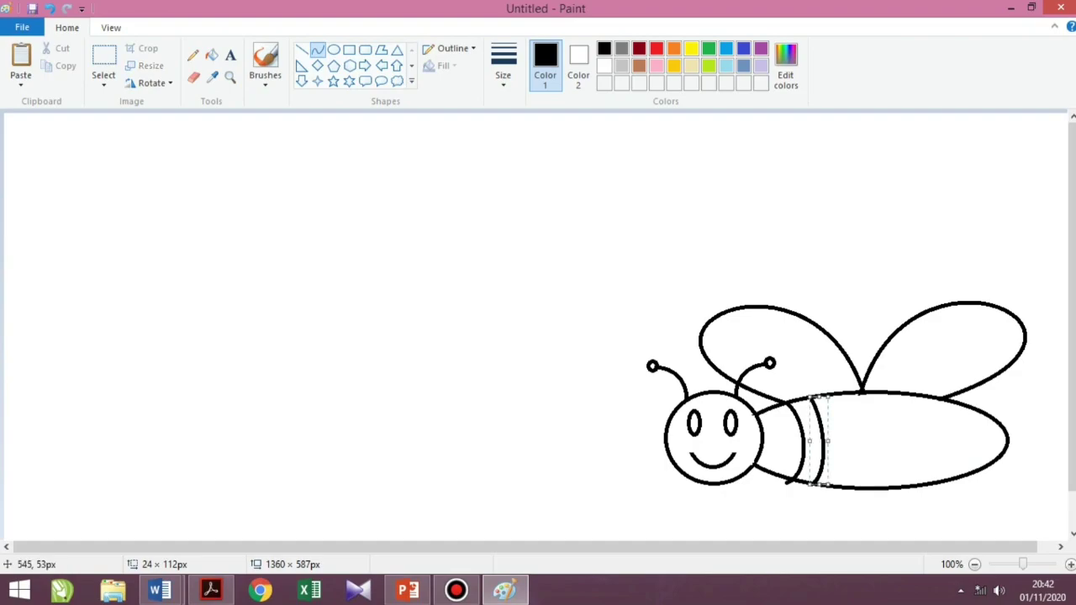
pyautogui.click(985, 483)
# Draw a pair of curved stripes about 119 px and 124 px tall across the middle of the body, bulging toward the tail.
pyautogui.moveTo(859, 391); pyautogui.dragTo(858, 487)
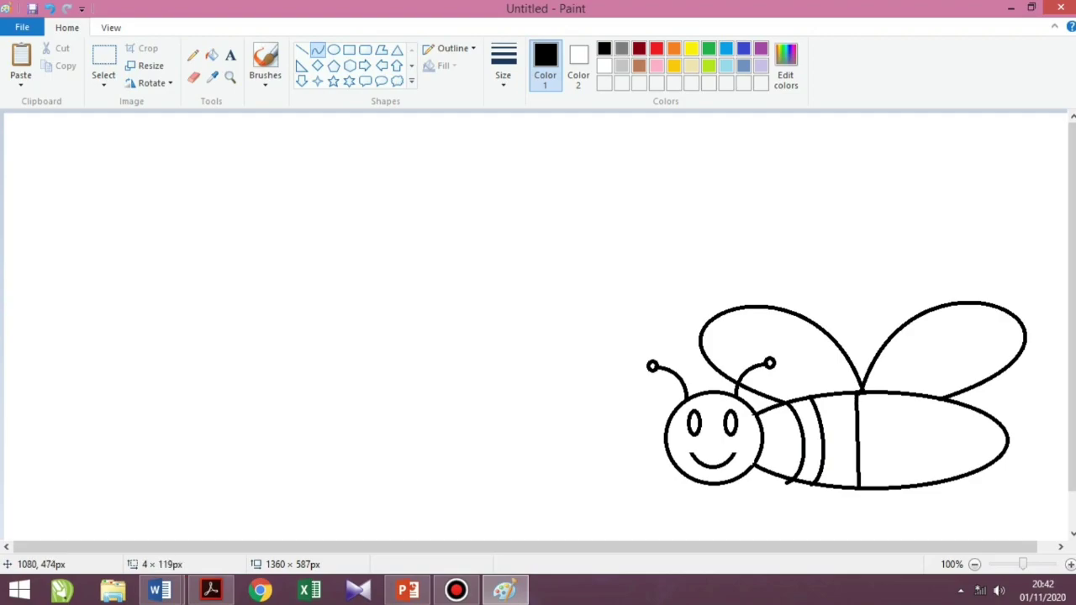
pyautogui.moveTo(910, 434); pyautogui.dragTo(929, 440)
pyautogui.moveTo(917, 486); pyautogui.dragTo(930, 507)
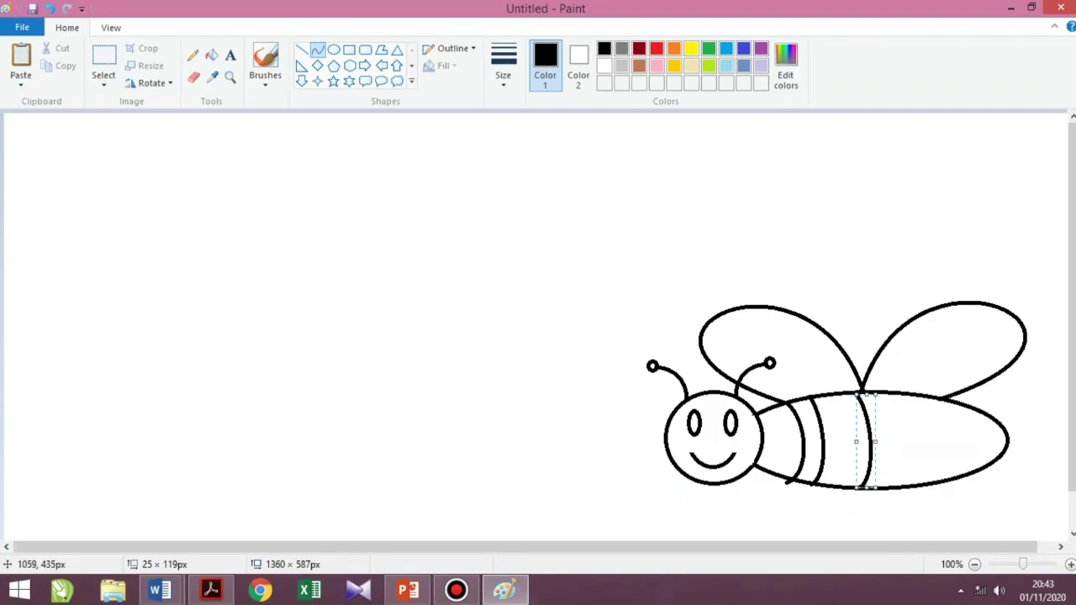
pyautogui.click(103, 58)
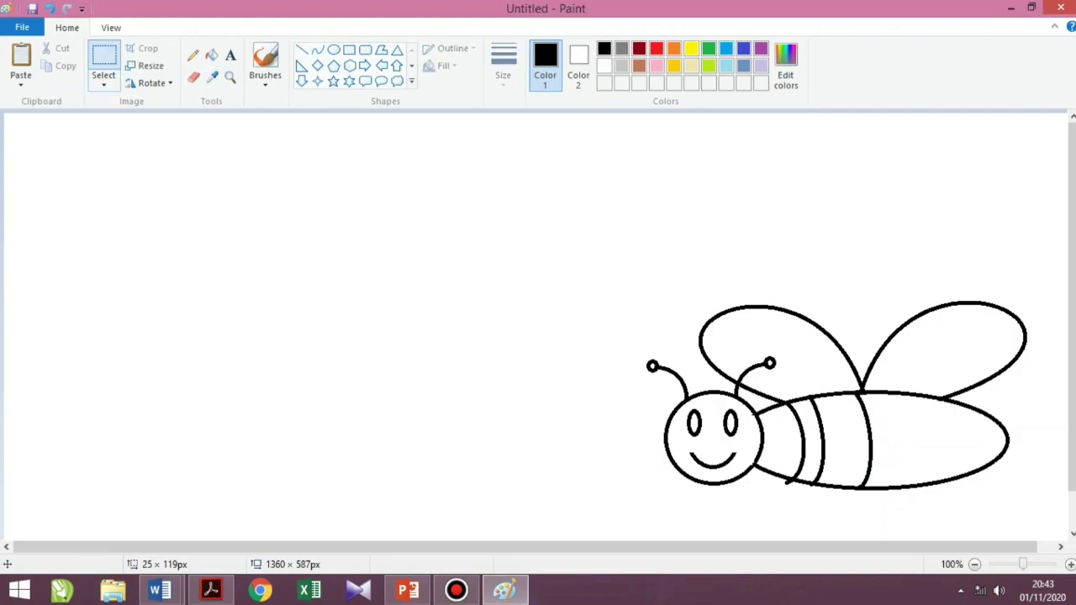
pyautogui.click(316, 50)
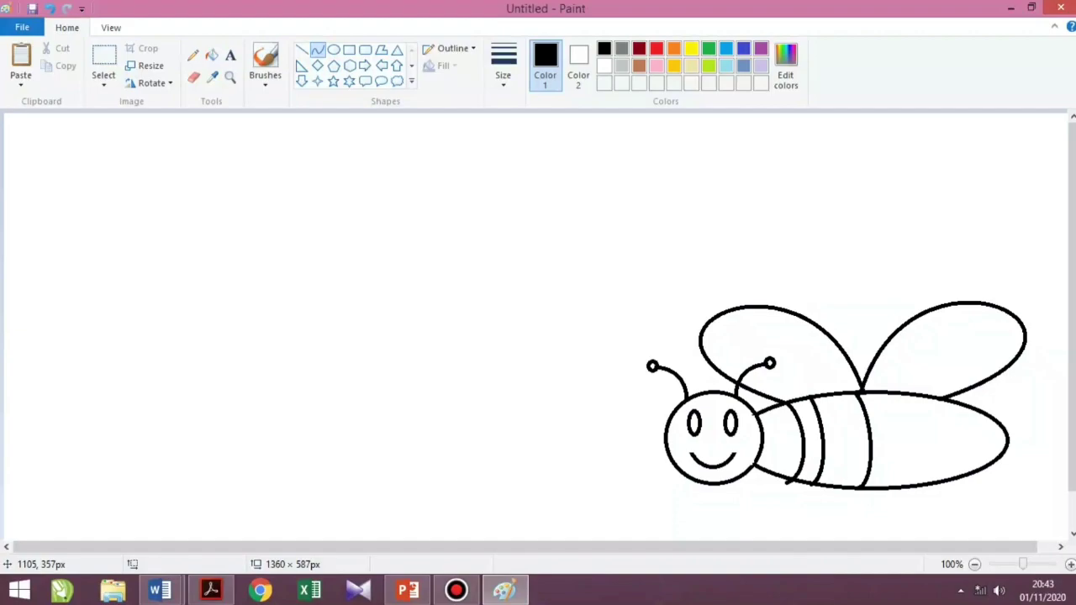
pyautogui.moveTo(875, 392); pyautogui.dragTo(879, 490)
pyautogui.moveTo(877, 437)
pyautogui.mouseDown()
pyautogui.moveTo(895, 437)
pyautogui.moveTo(879, 437)
pyautogui.moveTo(888, 449)
pyautogui.mouseUp()
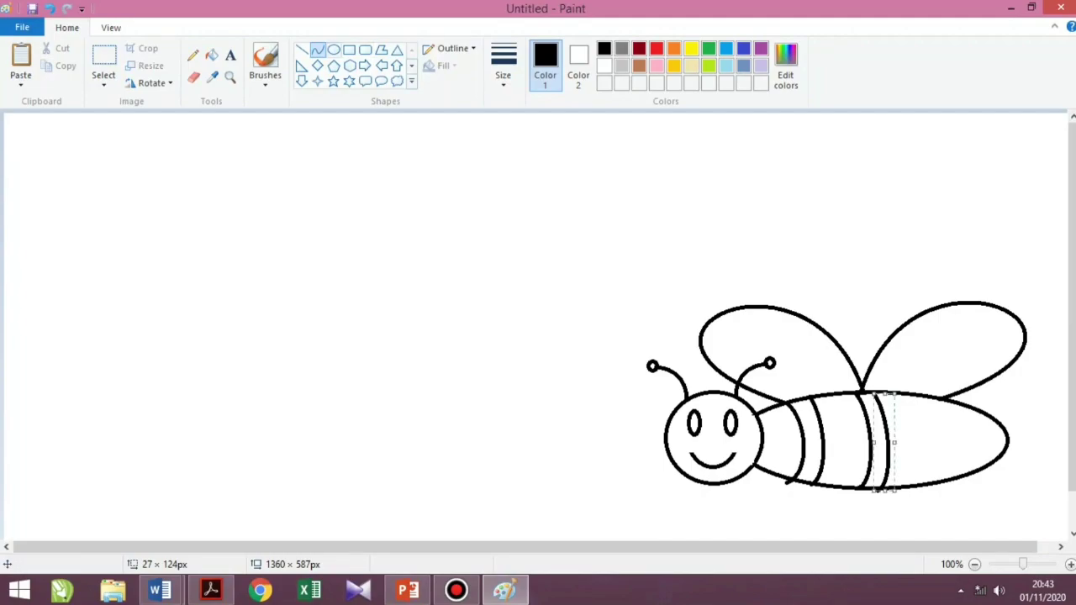
# Draw a curved stripe about 114 px tall across the rear of the body, just ahead of where the rear wing attaches.
pyautogui.click(317, 50)
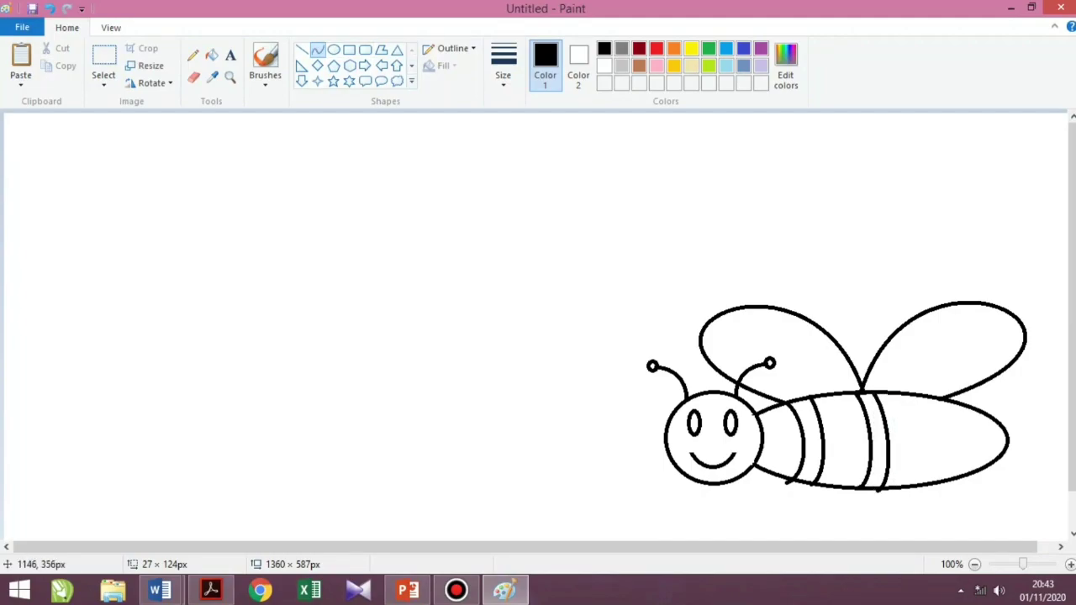
pyautogui.moveTo(928, 398)
pyautogui.mouseDown()
pyautogui.moveTo(927, 493)
pyautogui.moveTo(933, 476)
pyautogui.mouseUp()
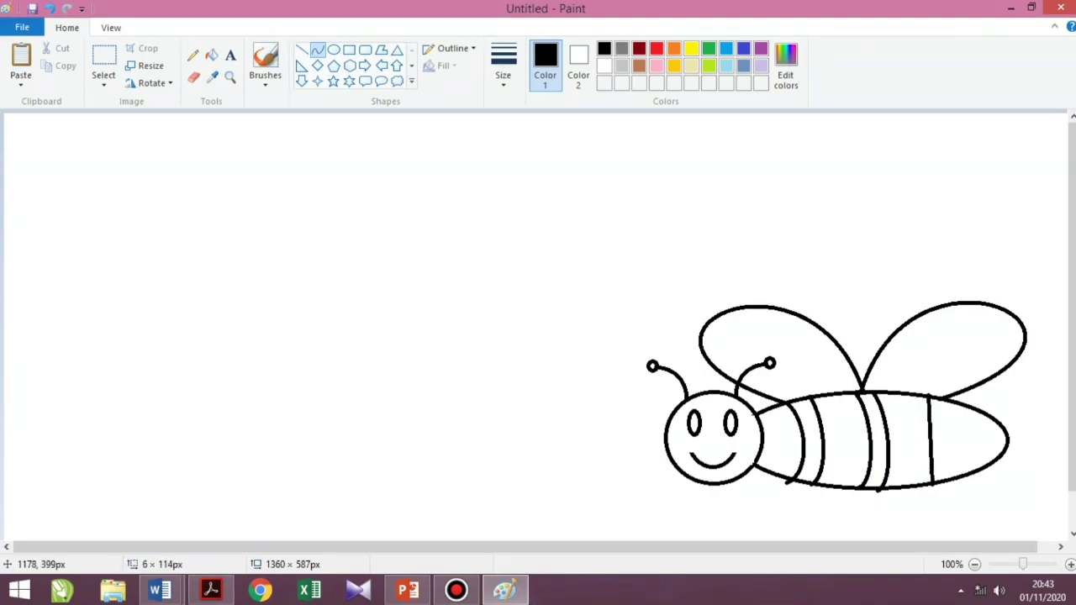
pyautogui.moveTo(988, 435); pyautogui.dragTo(1007, 441)
pyautogui.moveTo(995, 484); pyautogui.dragTo(1004, 493)
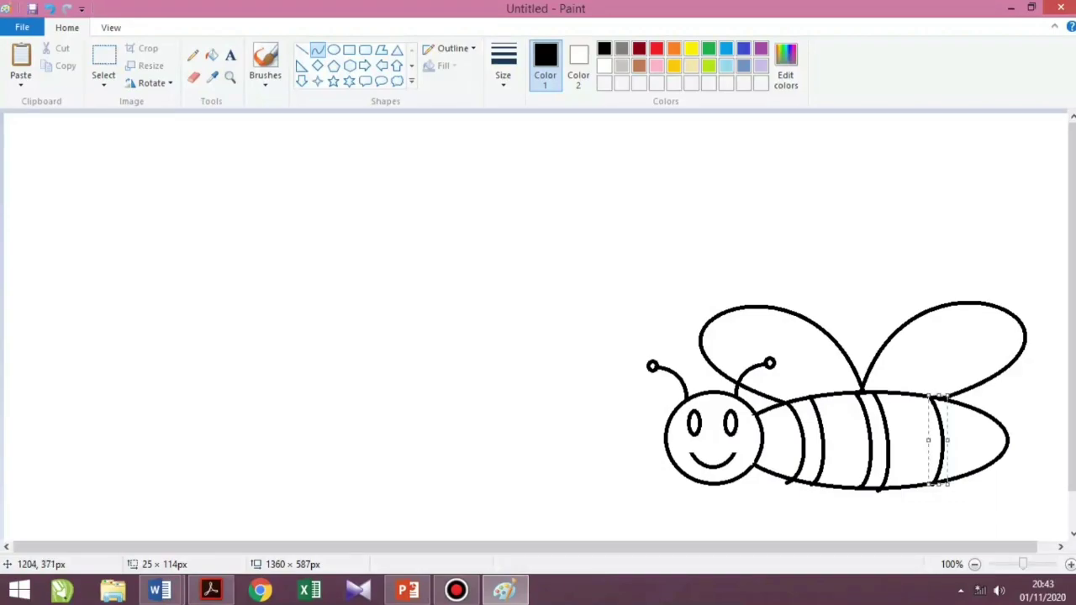
# Add a curved stripe about 101 px tall behind the rear one and erase the stripe ends that stick out below the body.
pyautogui.click(318, 51)
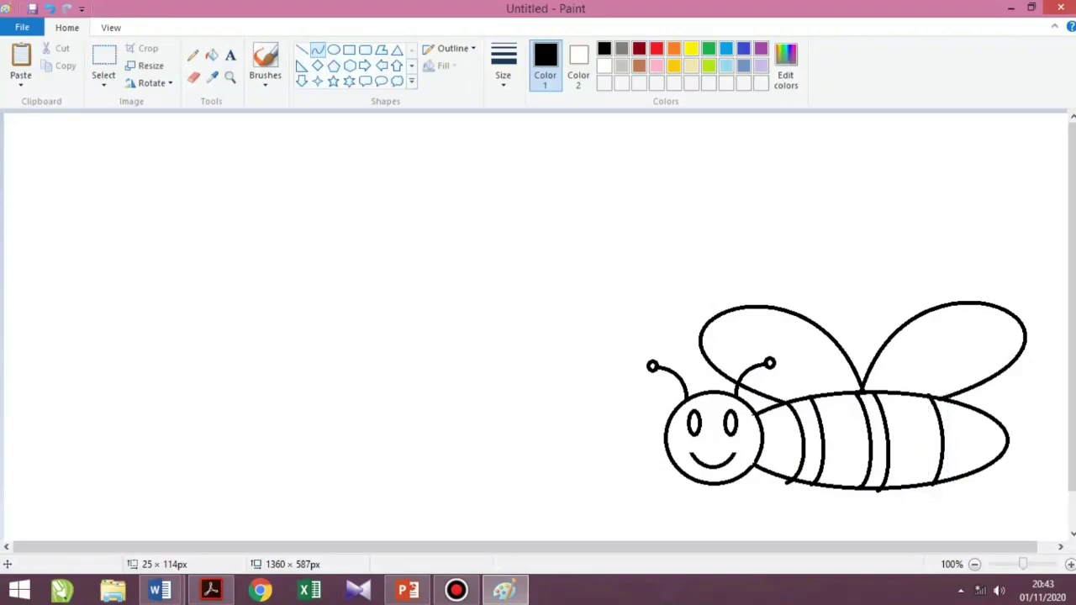
pyautogui.moveTo(948, 402)
pyautogui.mouseDown()
pyautogui.moveTo(947, 452)
pyautogui.moveTo(965, 474)
pyautogui.moveTo(938, 485)
pyautogui.moveTo(949, 485)
pyautogui.mouseUp()
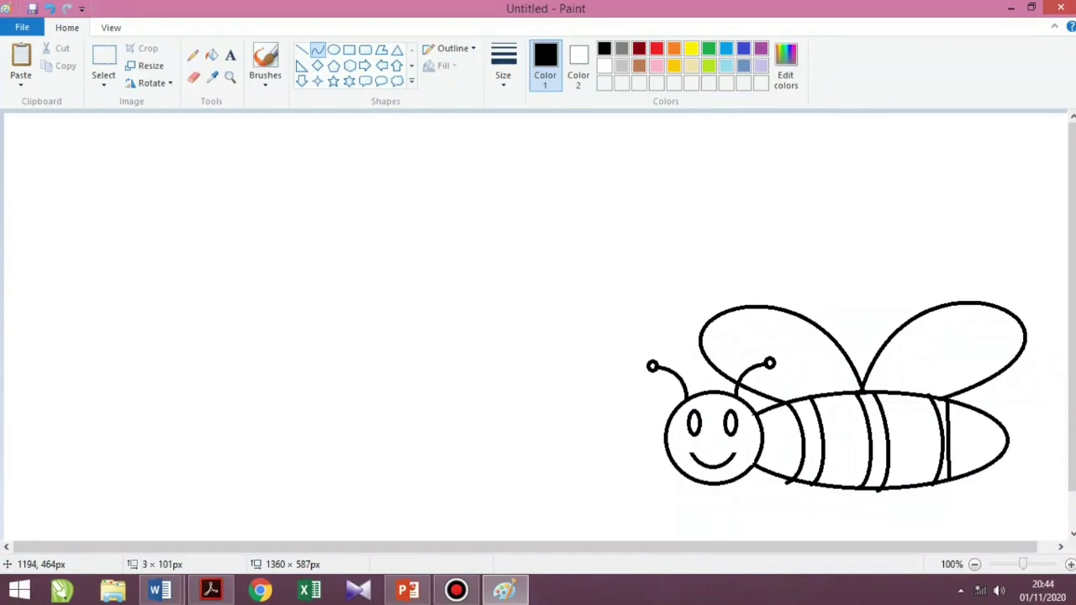
pyautogui.moveTo(1008, 439)
pyautogui.mouseDown()
pyautogui.moveTo(1019, 445)
pyautogui.moveTo(1023, 428)
pyautogui.mouseUp()
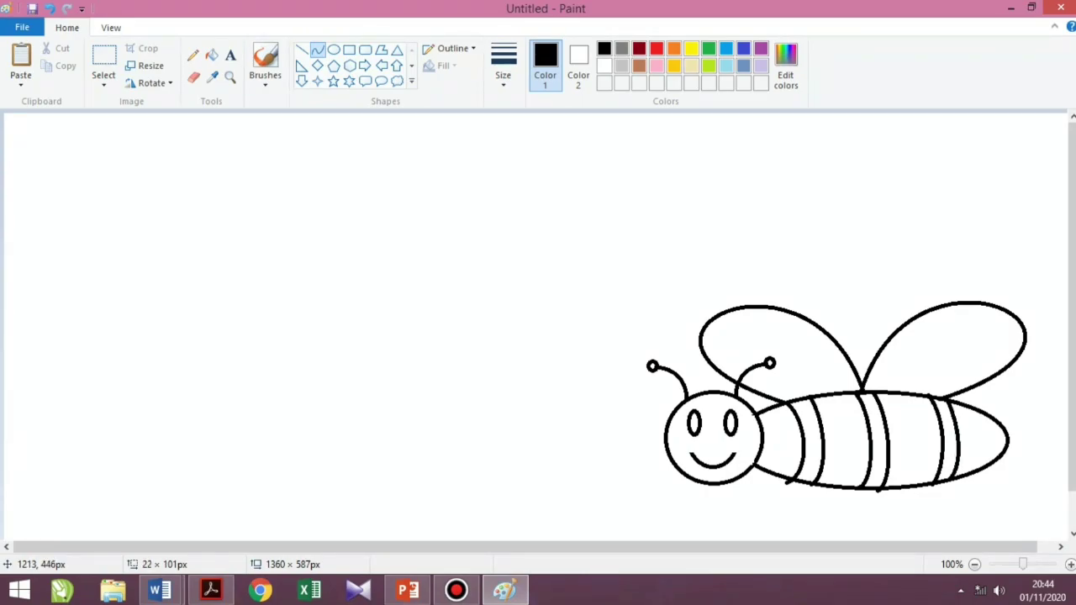
pyautogui.click(1020, 375)
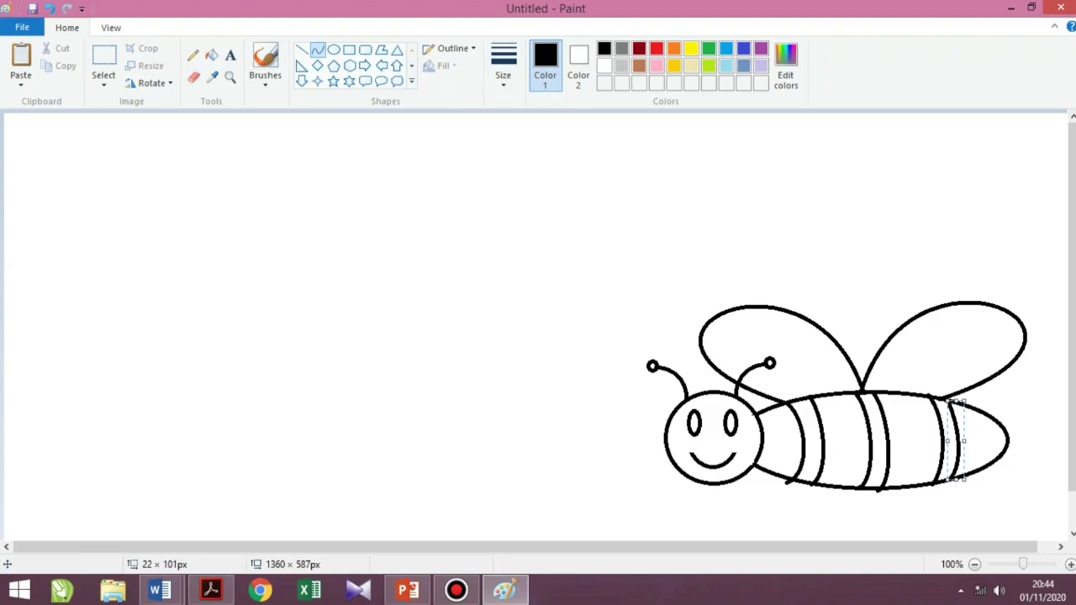
pyautogui.click(193, 76)
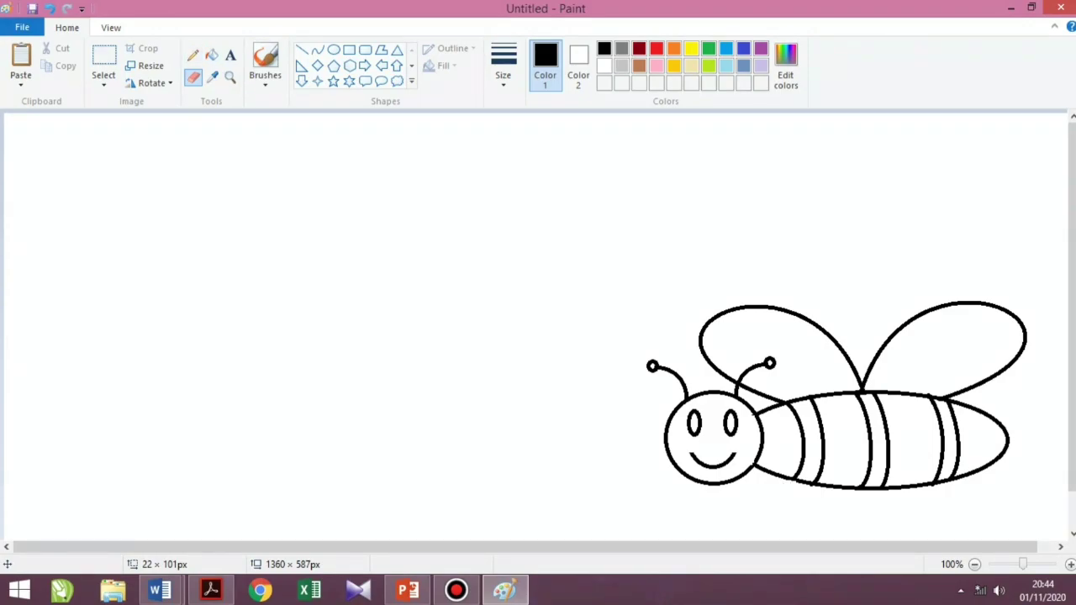
# Draw a small right-pointing stinger in the empty canvas from two black lines spanning about 27 × 12 px and 19 × 15 px.
pyautogui.click(302, 50)
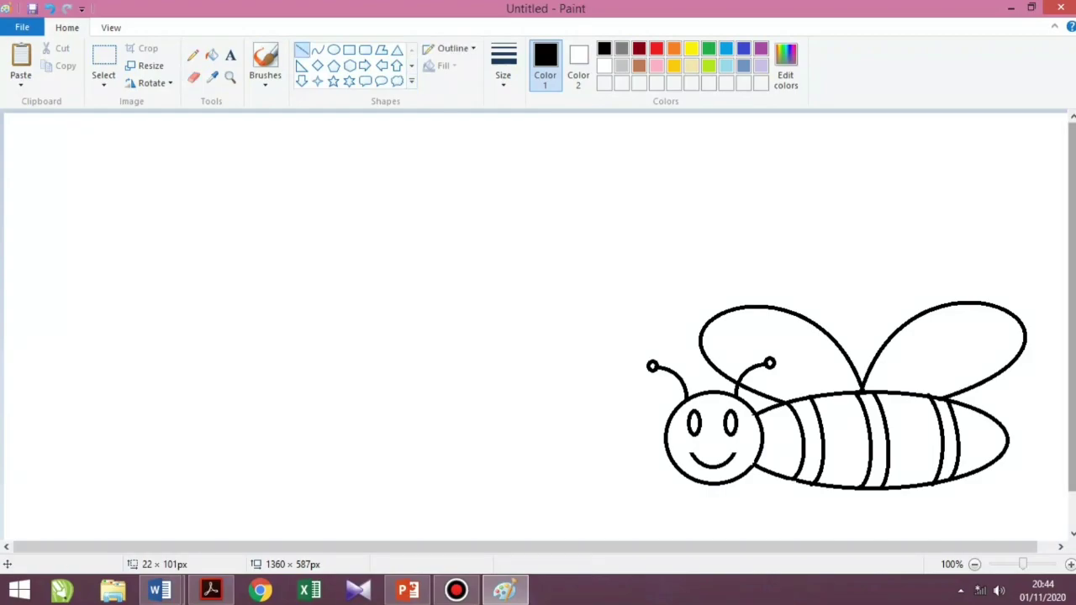
pyautogui.moveTo(417, 306)
pyautogui.mouseDown()
pyautogui.moveTo(447, 320)
pyautogui.moveTo(430, 309)
pyautogui.mouseUp()
pyautogui.press('Escape')
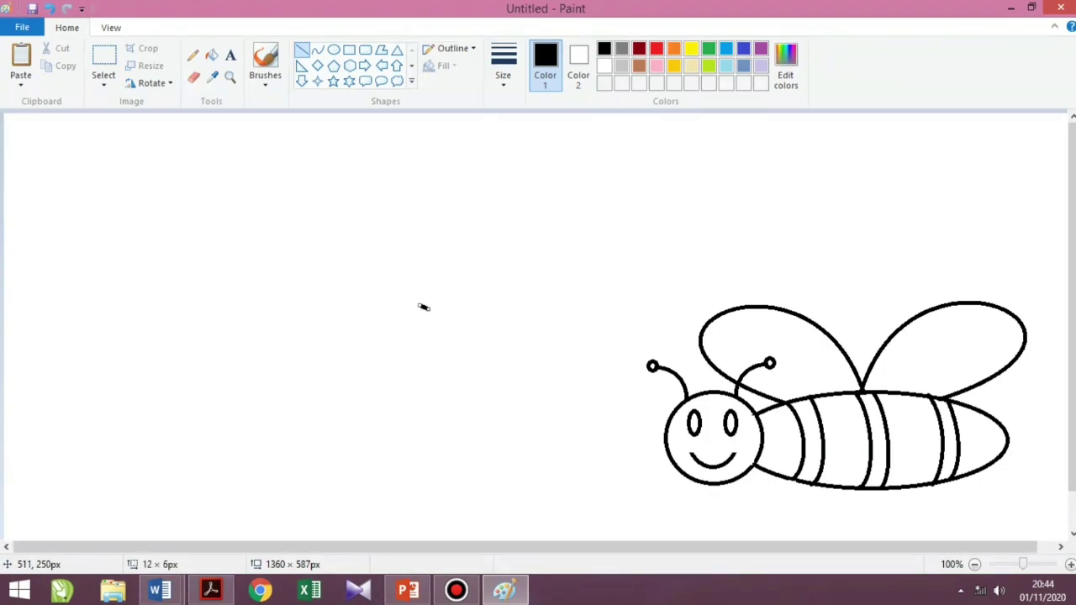
pyautogui.click(302, 50)
pyautogui.moveTo(418, 324); pyautogui.dragTo(434, 312)
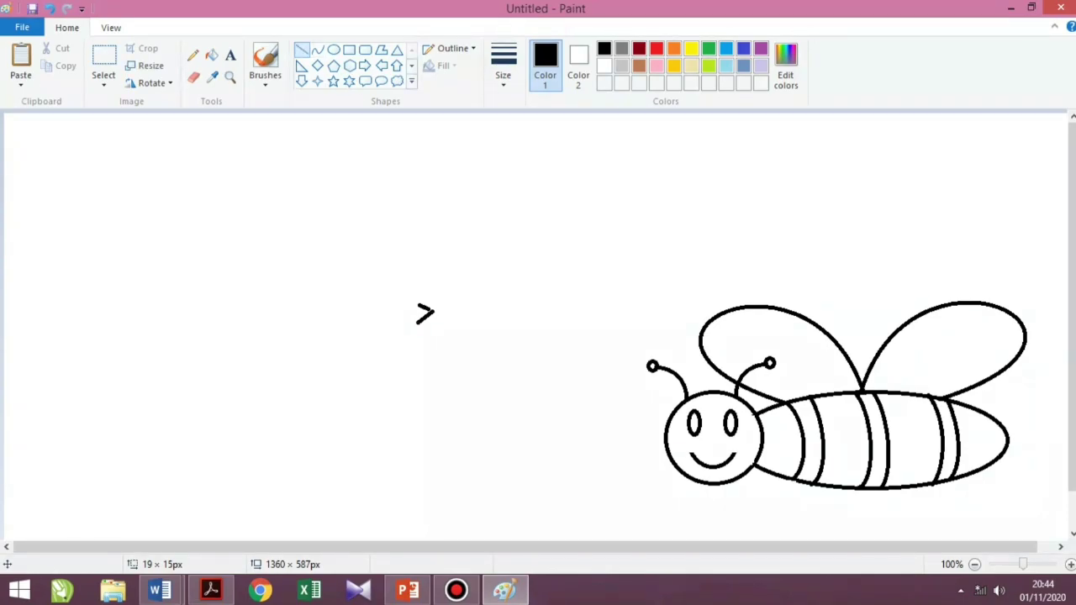
pyautogui.moveTo(412, 301); pyautogui.dragTo(435, 312)
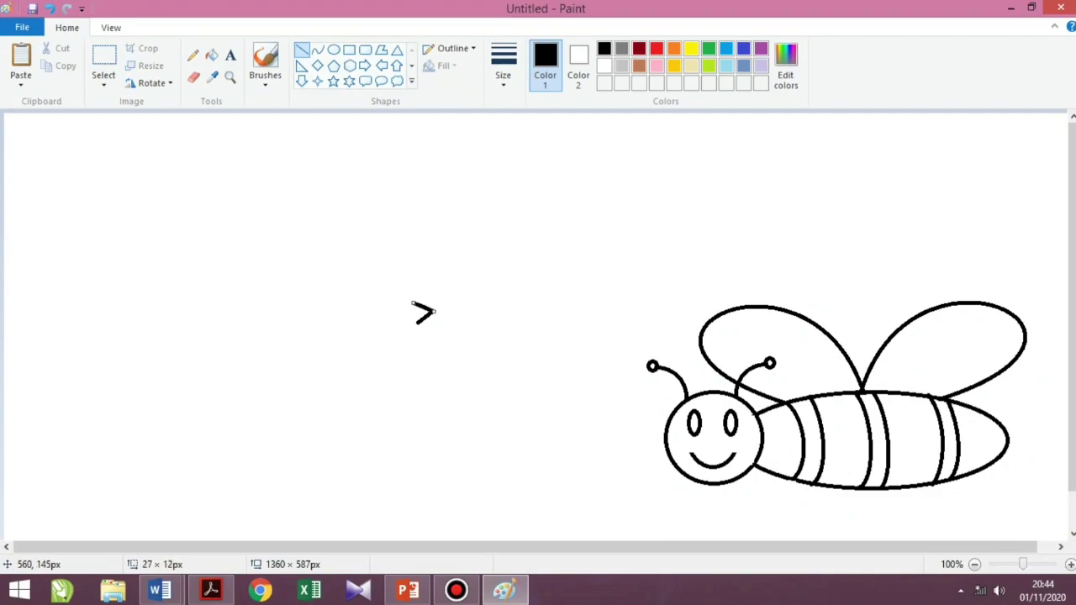
# Select the stinger with an area about 72 × 76 px and move it onto the tail end of the bee's body.
pyautogui.click(103, 59)
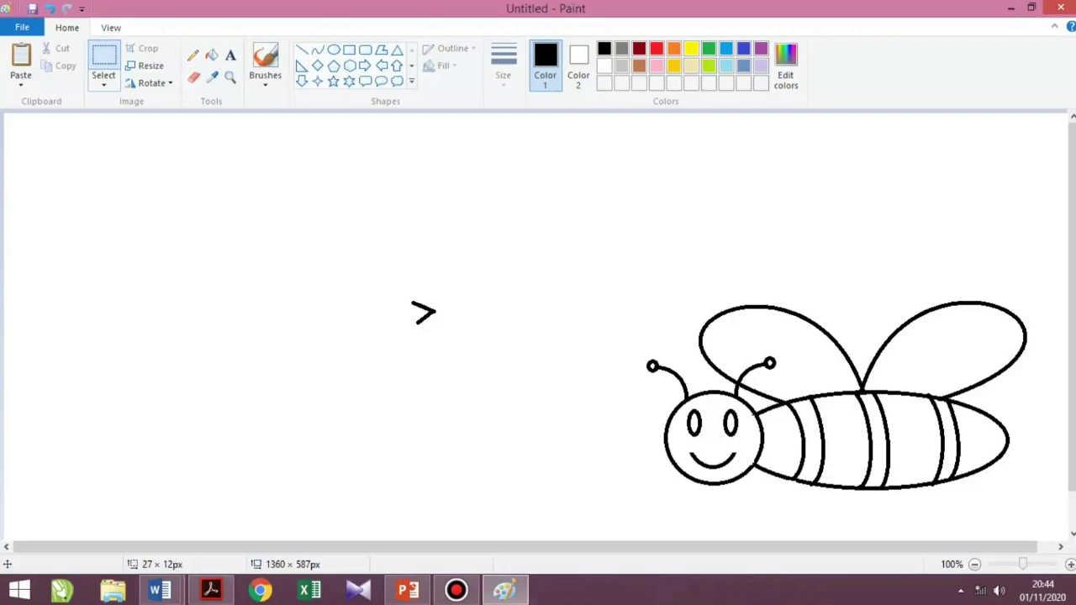
pyautogui.moveTo(398, 288); pyautogui.dragTo(455, 347)
pyautogui.moveTo(424, 306); pyautogui.dragTo(1014, 427)
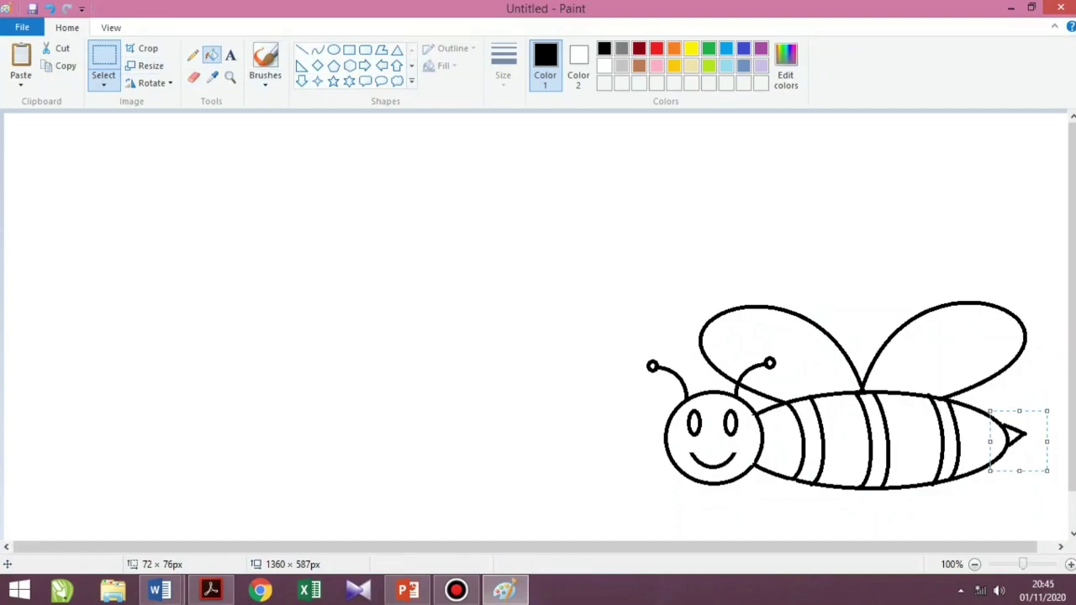
# Fill both of the bee's wings with light turquoise.
pyautogui.click(211, 56)
pyautogui.click(726, 66)
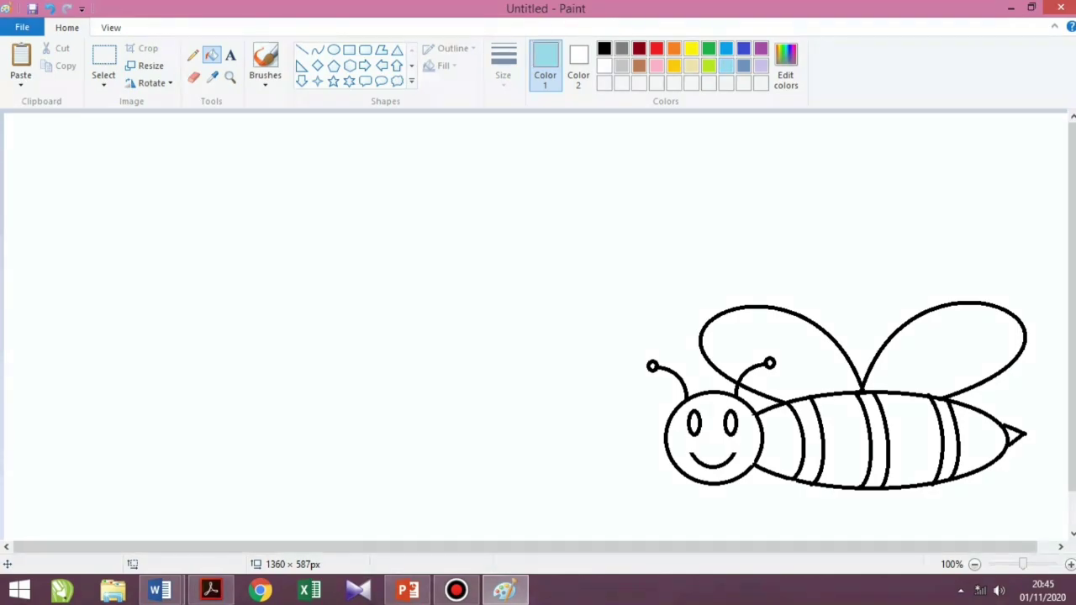
pyautogui.click(848, 356)
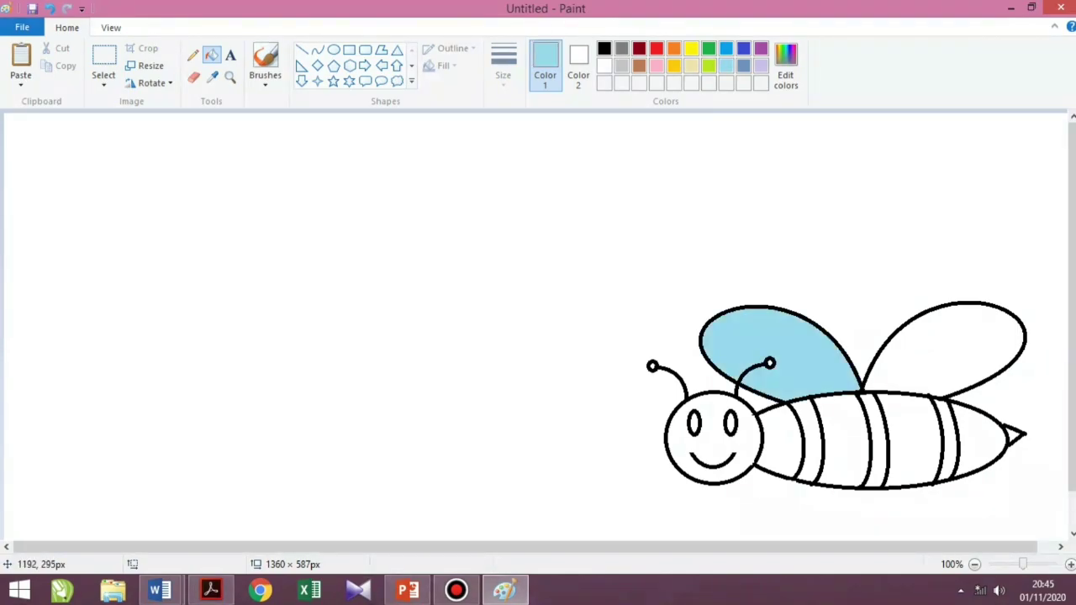
pyautogui.click(1006, 361)
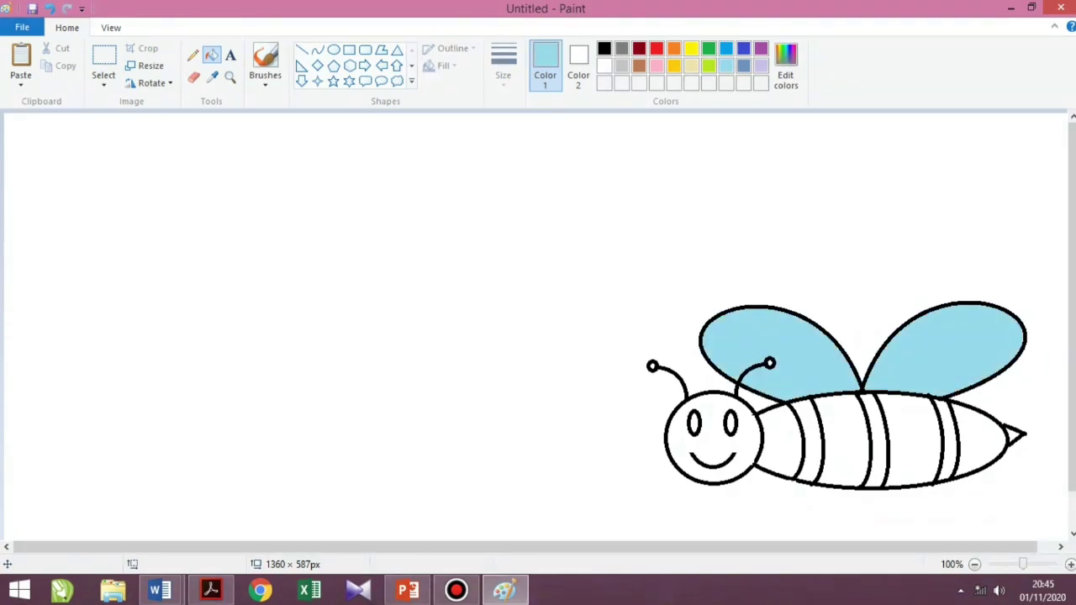
# Fill the four wide body sections between the stripes with yellow.
pyautogui.click(691, 48)
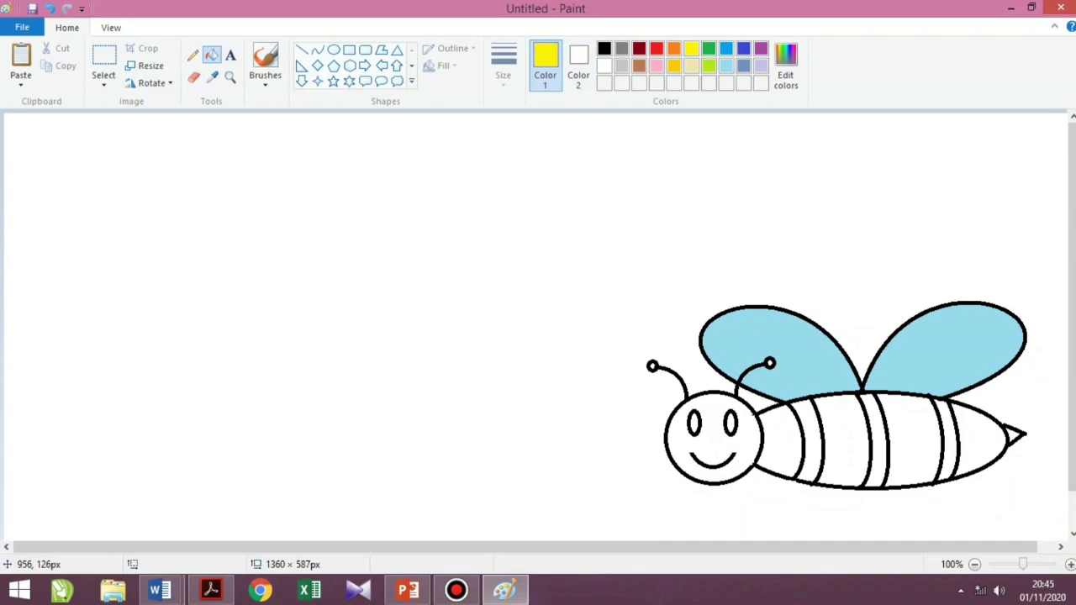
pyautogui.click(780, 458)
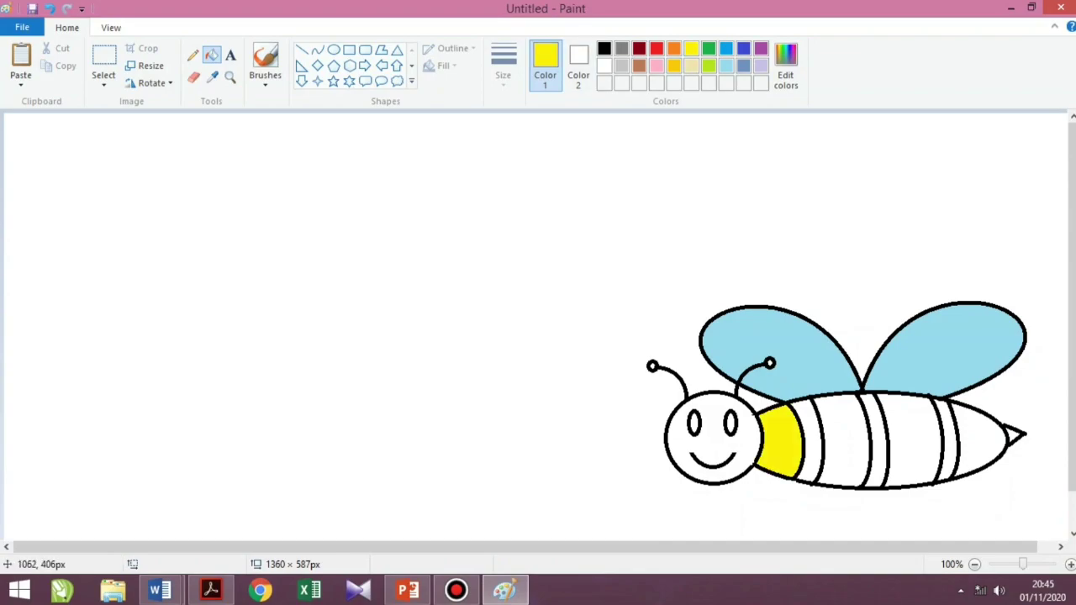
pyautogui.click(832, 456)
pyautogui.click(907, 460)
pyautogui.click(964, 457)
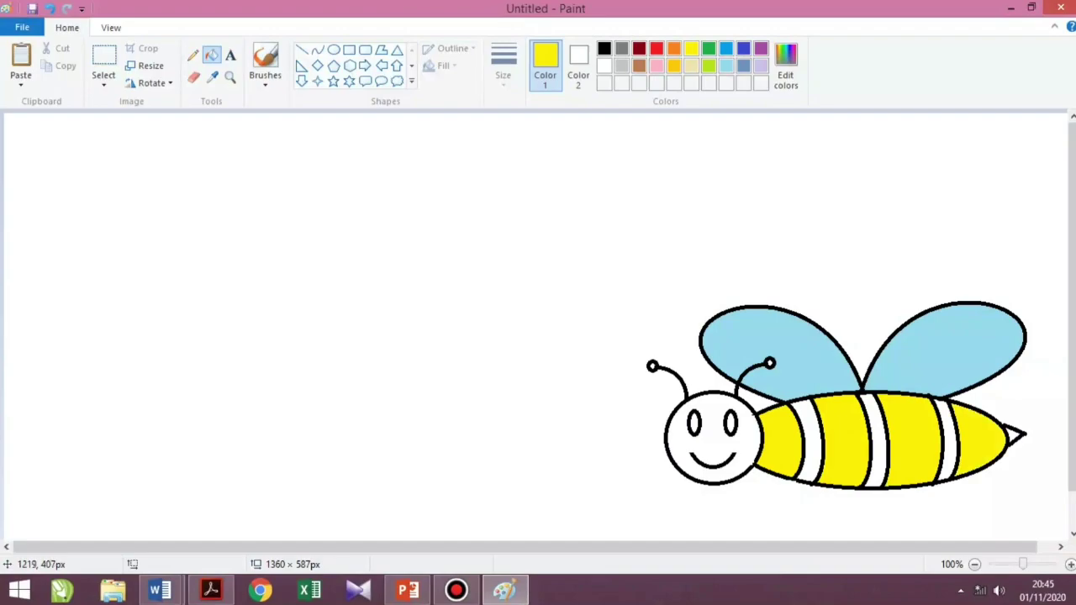
# Fill the three narrow stripes across the body and the stinger with black.
pyautogui.click(603, 47)
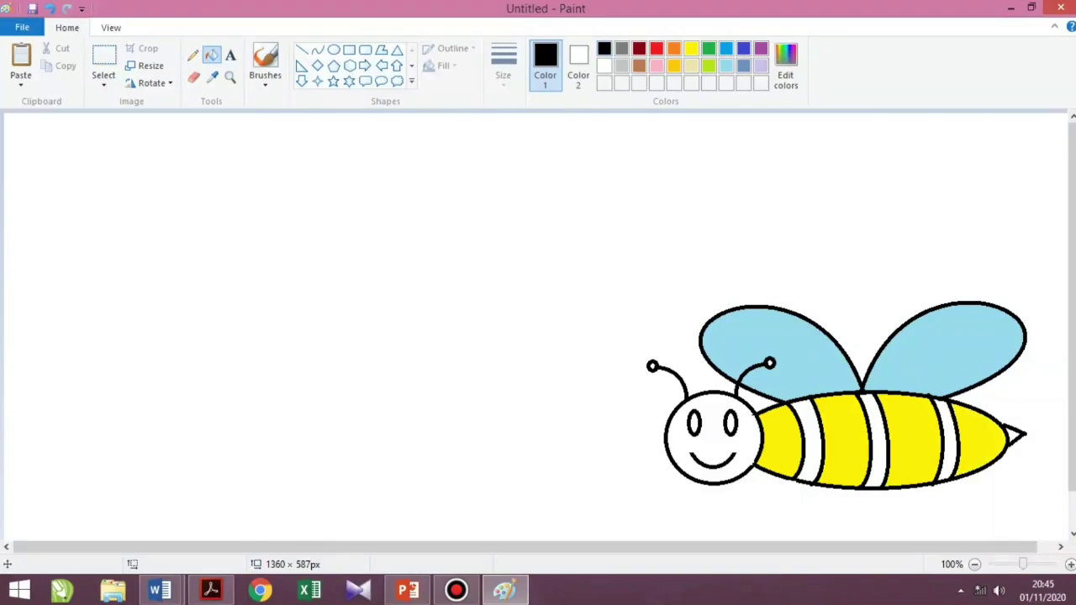
pyautogui.click(807, 444)
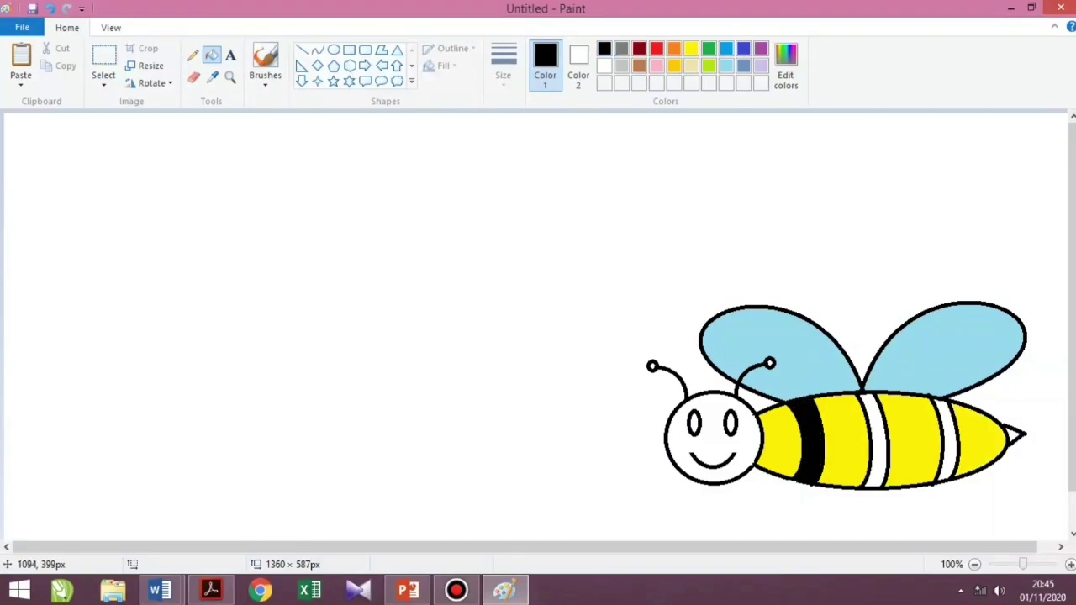
pyautogui.click(875, 446)
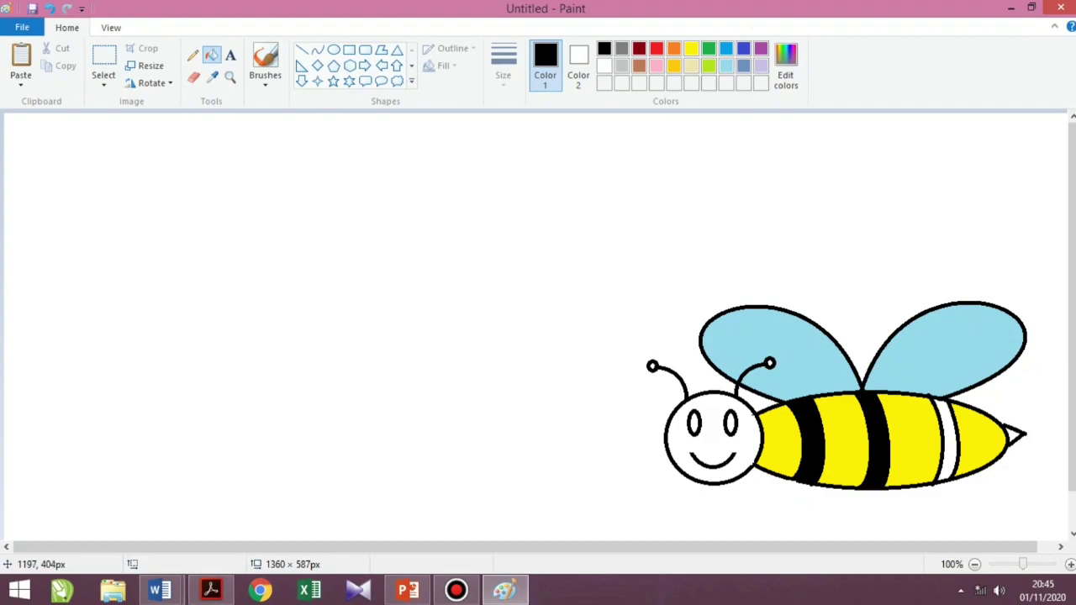
pyautogui.click(945, 437)
pyautogui.click(1012, 434)
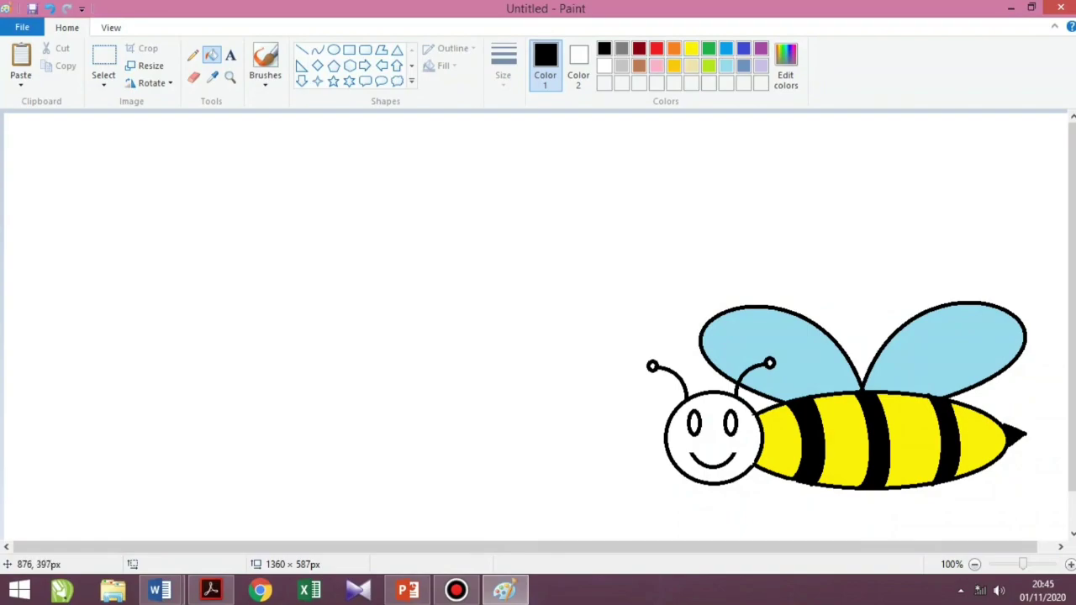
# Fill both eyes and the antenna tips with black, and the head with yellow.
pyautogui.click(695, 423)
pyautogui.click(730, 423)
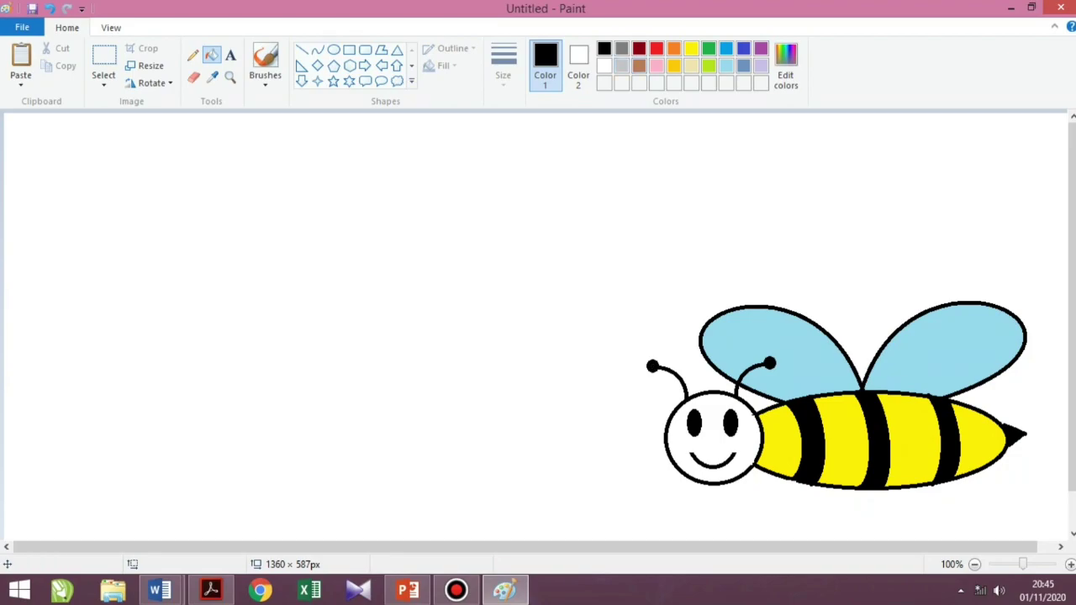
pyautogui.click(691, 48)
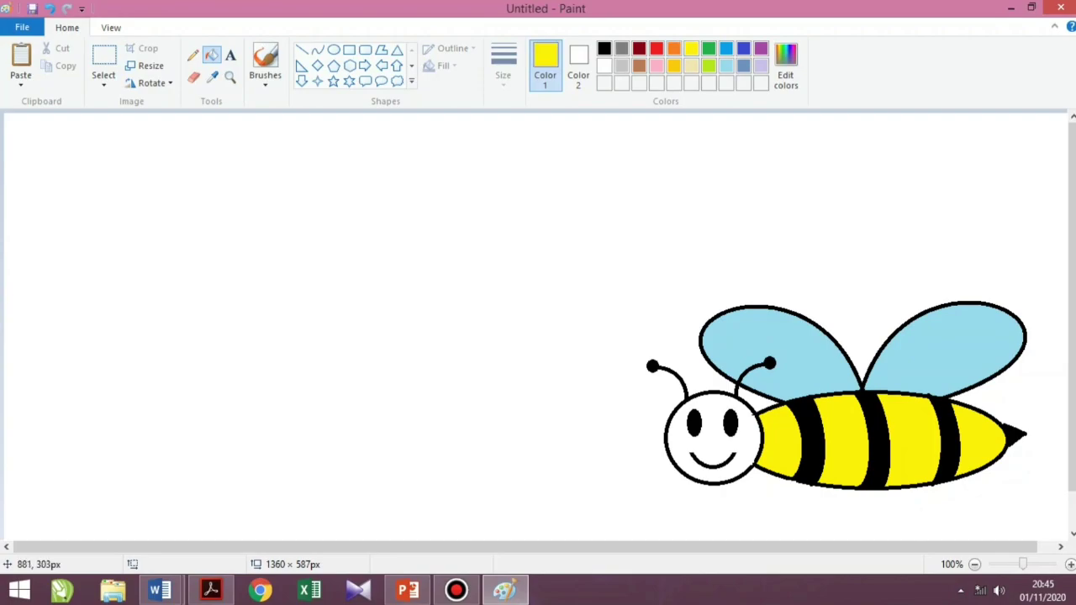
pyautogui.click(714, 468)
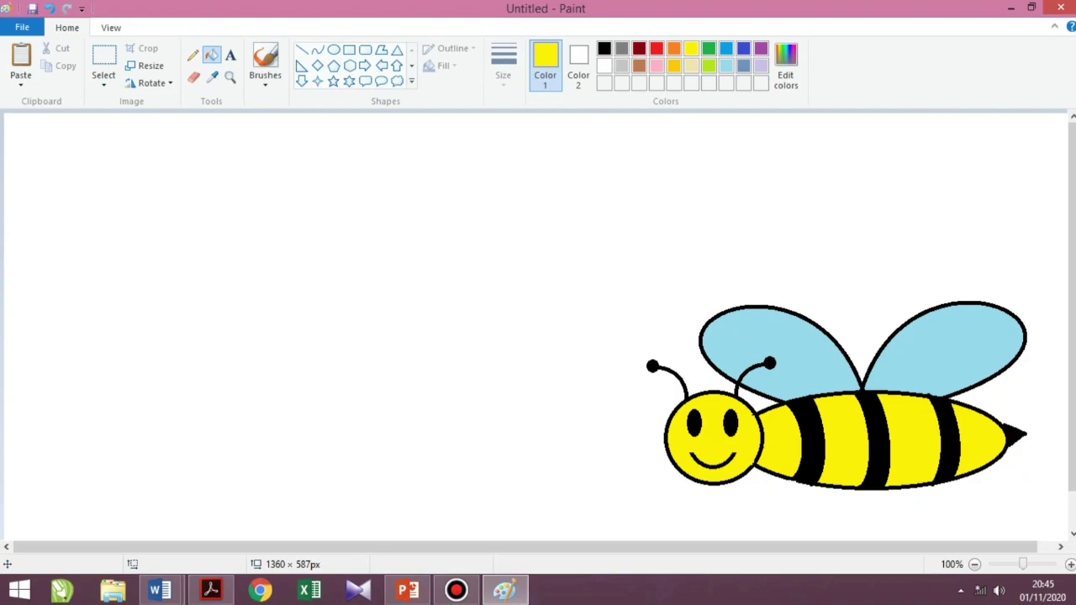
# Select the whole bee with an area about 584 × 309 px and move it to the upper middle of the canvas.
pyautogui.click(103, 60)
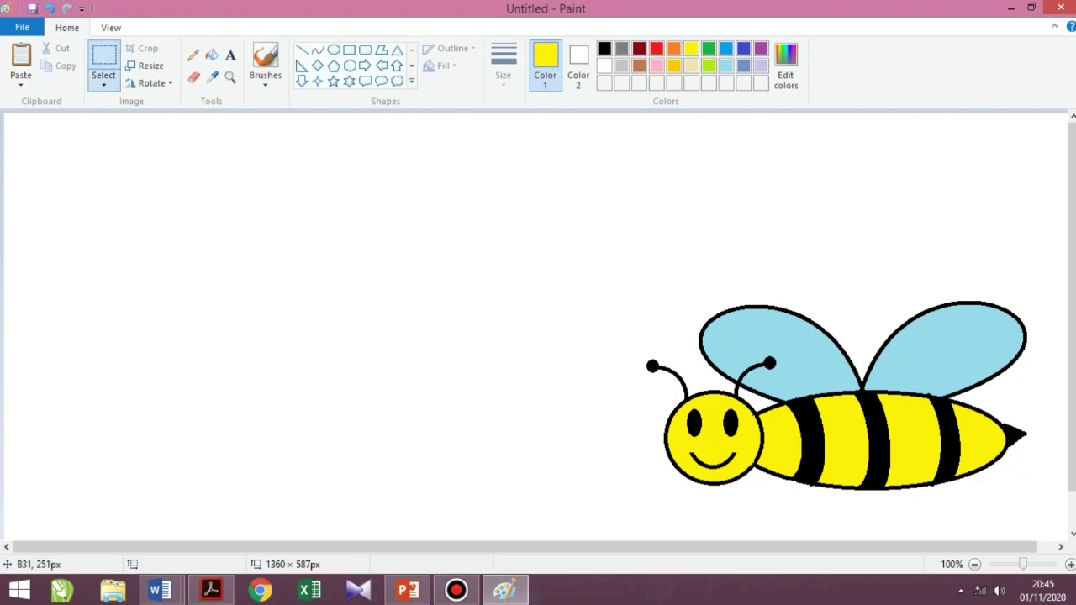
pyautogui.moveTo(583, 263); pyautogui.dragTo(624, 335)
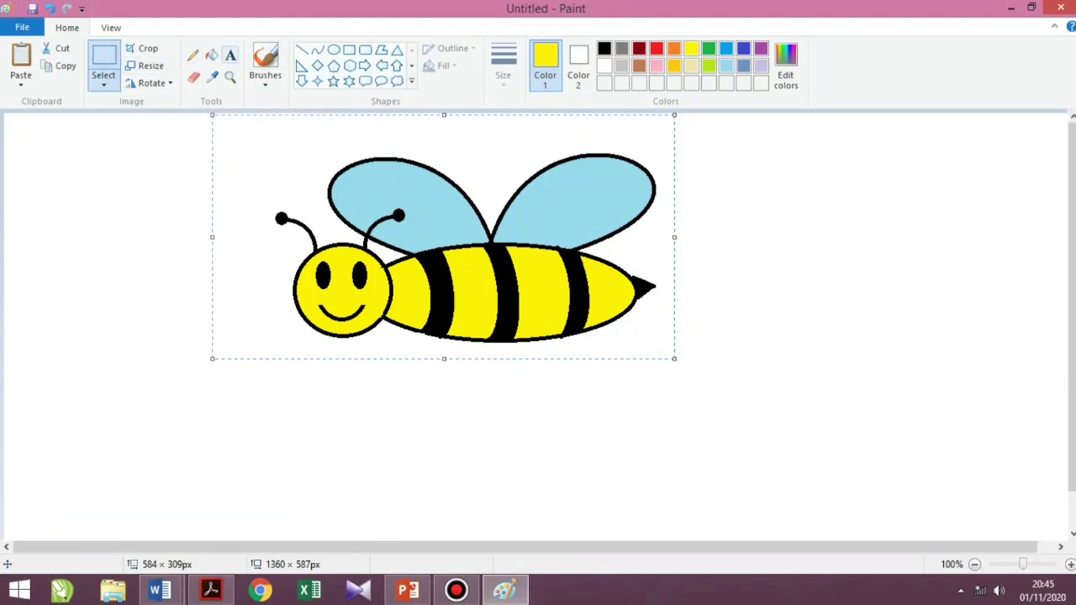
# Add a black caption below the bee reading "KARYA :" followed by the author's full name, in bold Arial size 22.
pyautogui.click(230, 56)
pyautogui.click(287, 394)
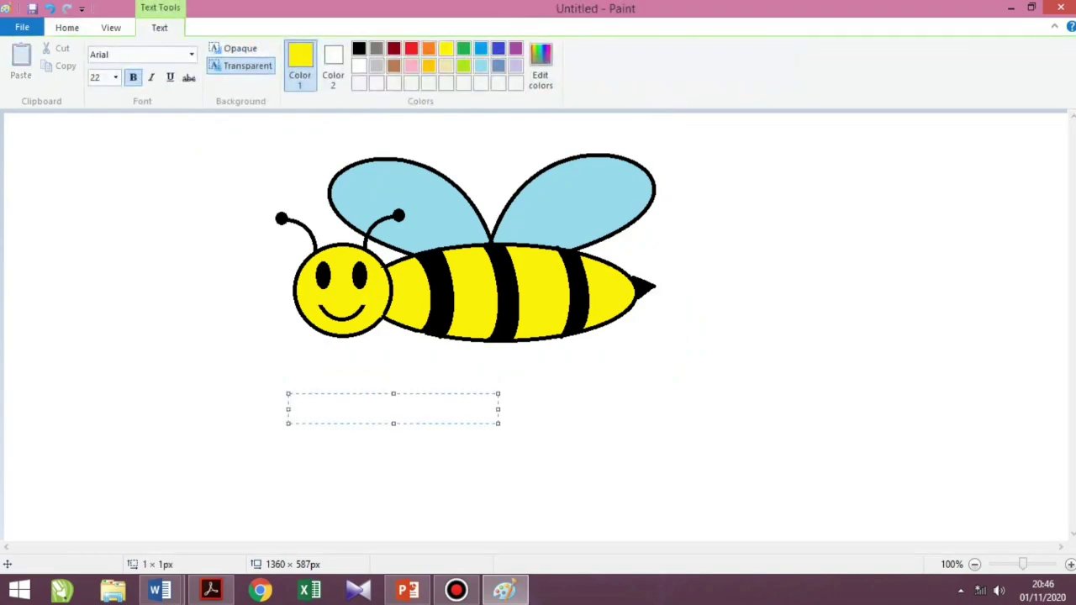
pyautogui.write('KAR')
pyautogui.press('BackSpace')
pyautogui.press('BackSpace')
pyautogui.press('BackSpace')
pyautogui.click(359, 48)
pyautogui.write('KARYA  : INDRA ')
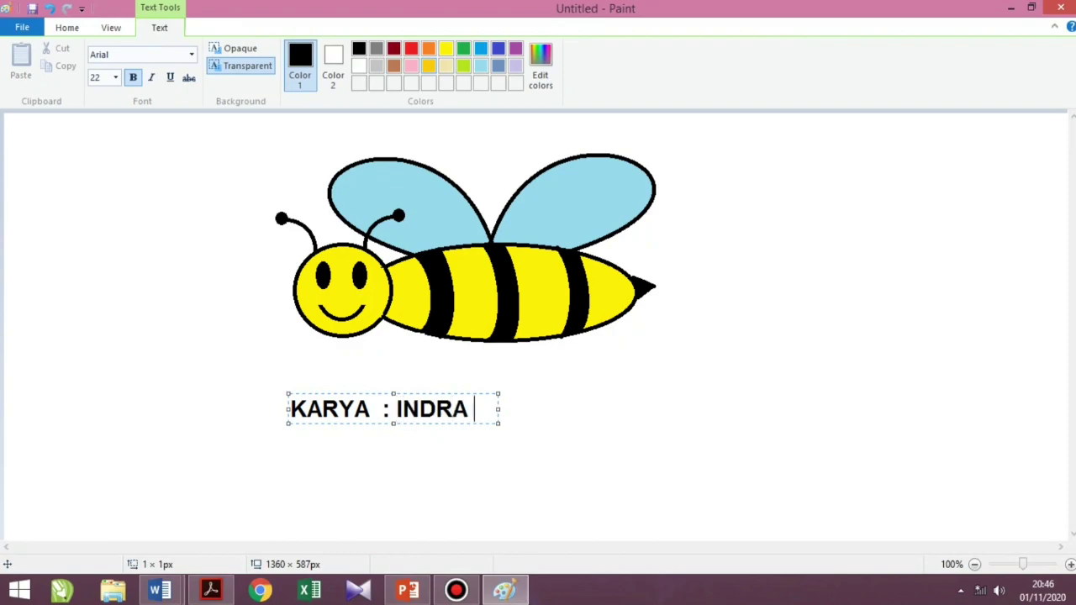
pyautogui.write('SETIAWAN')
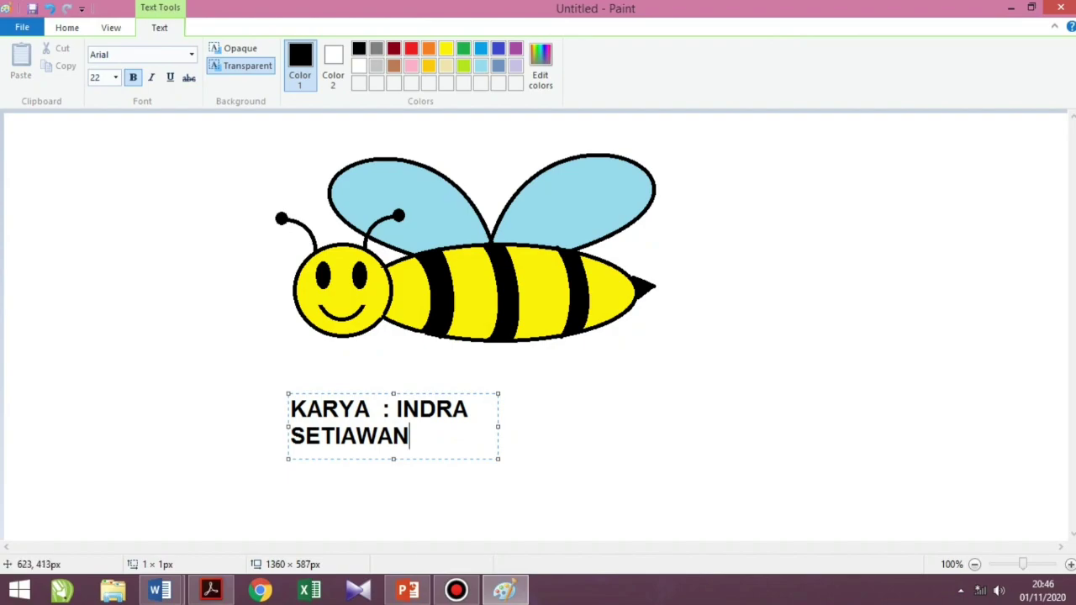
# Widen the caption's text box to about 430 px so the text fits on one line, and finish the text.
pyautogui.moveTo(498, 426); pyautogui.dragTo(625, 426)
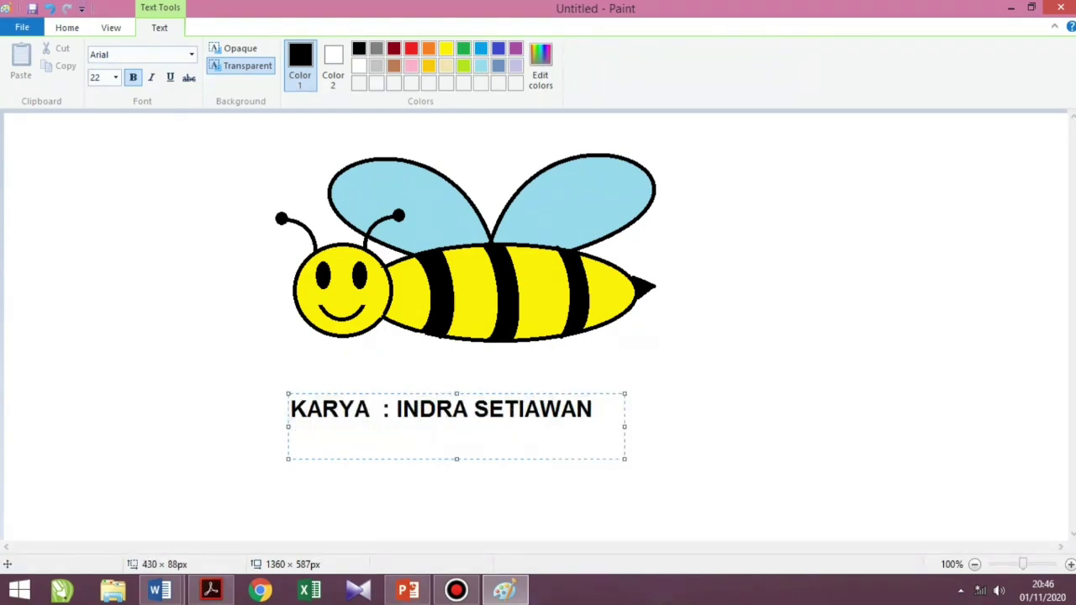
pyautogui.click(67, 27)
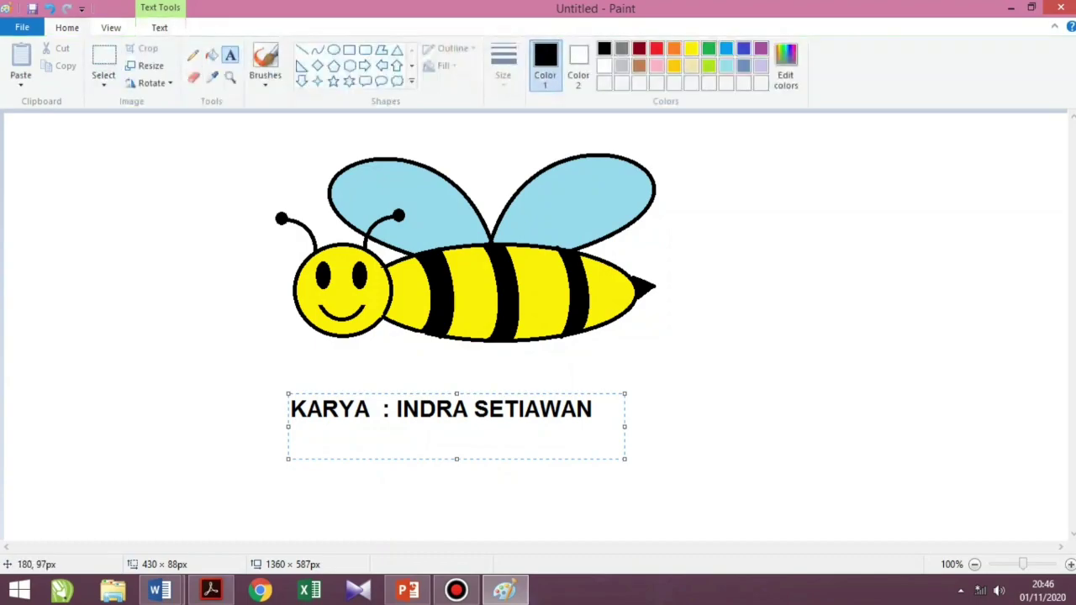
pyautogui.click(103, 63)
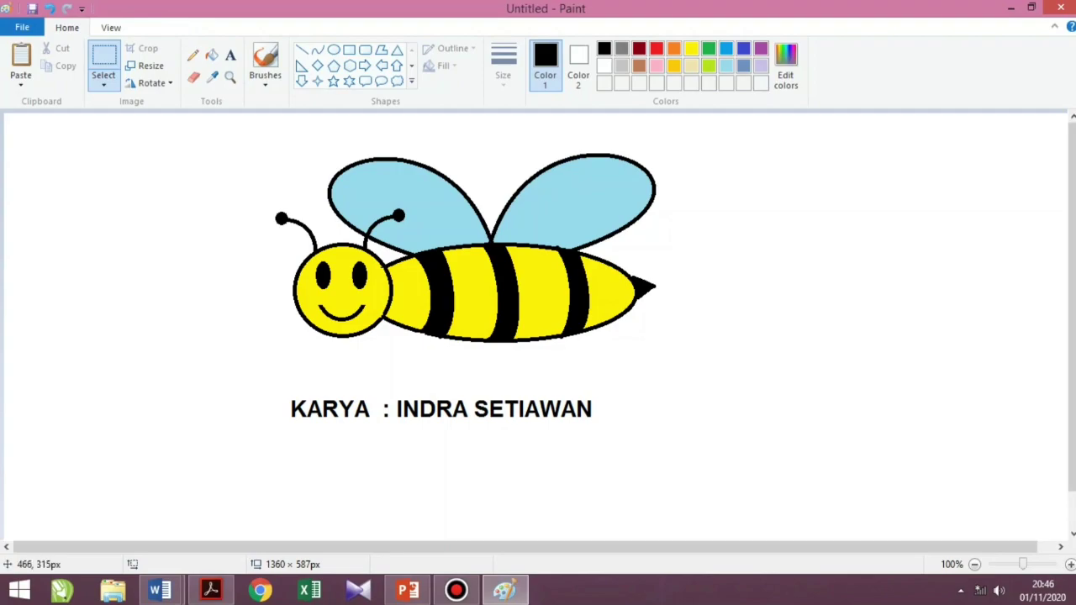
pyautogui.click(456, 590)
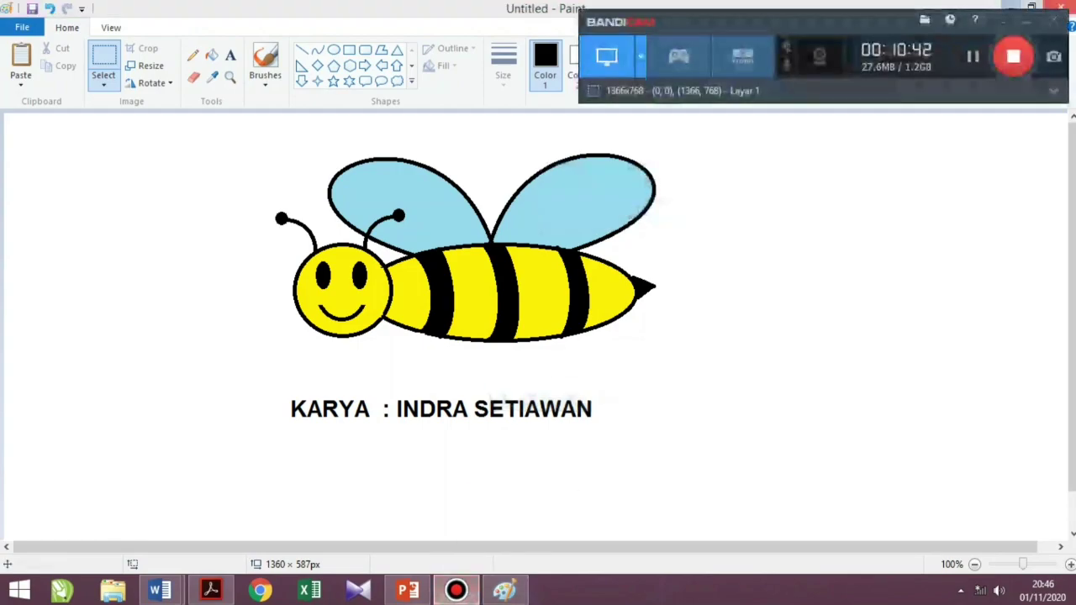
pyautogui.click(1013, 57)
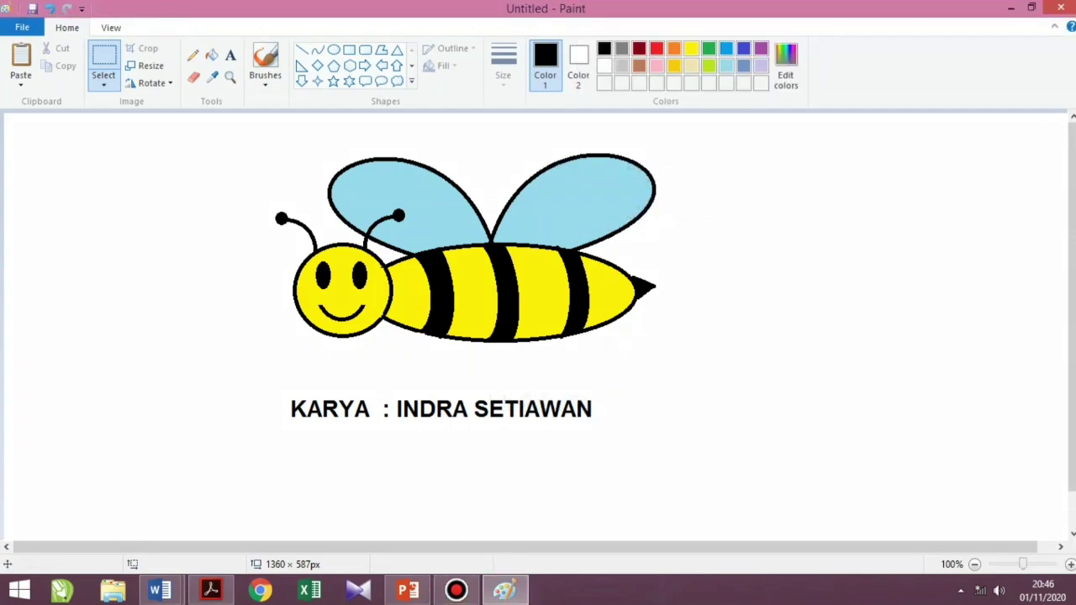